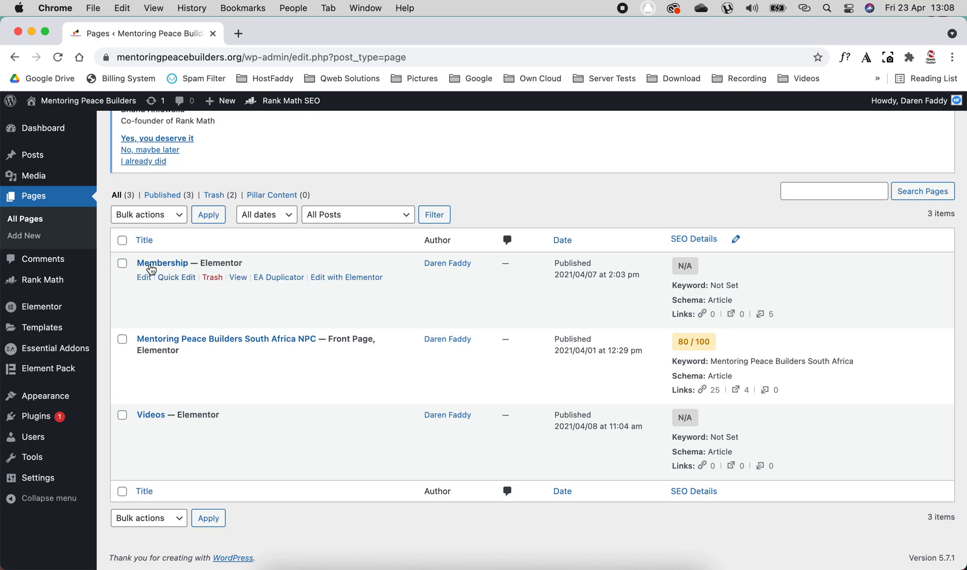
Open the Membership and Videos pages for editing with Elementor in separate new tabs and switch to the Membership one.
right_click(343, 279)
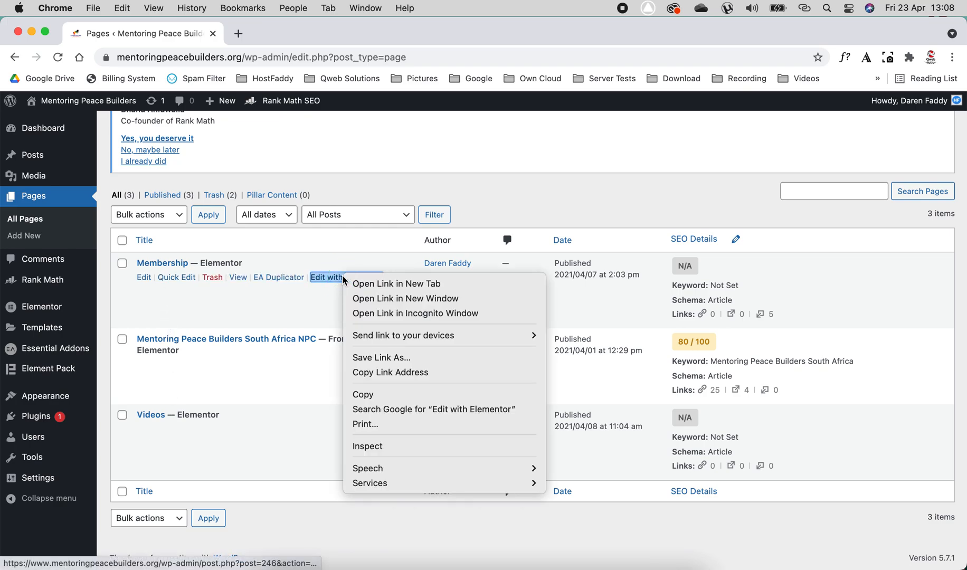
left_click(407, 284)
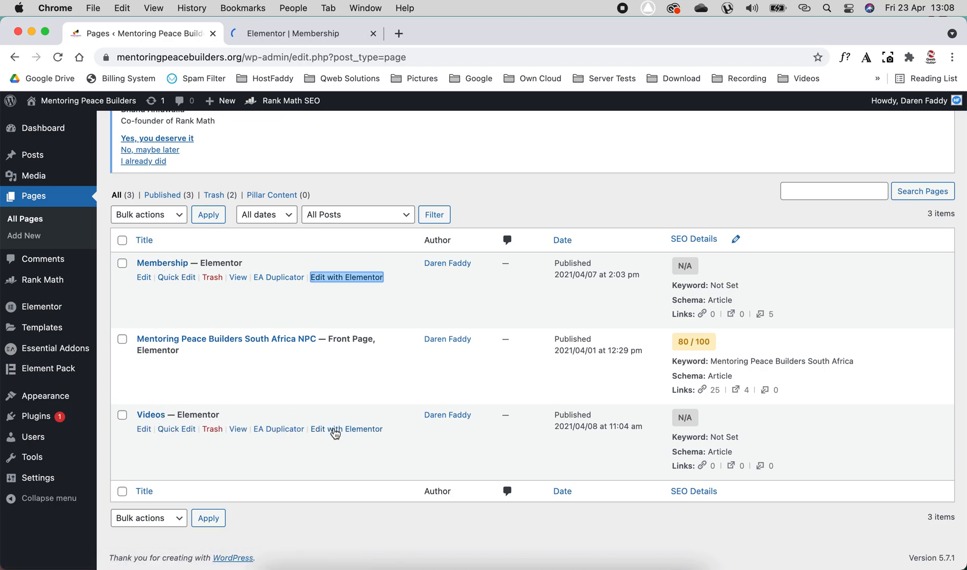
right_click(335, 433)
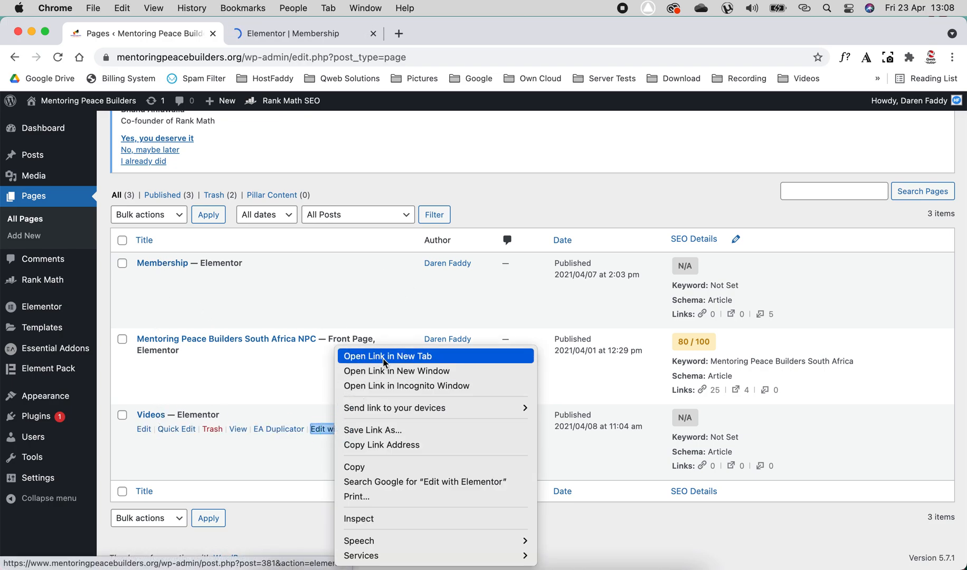
left_click(386, 357)
left_click(309, 40)
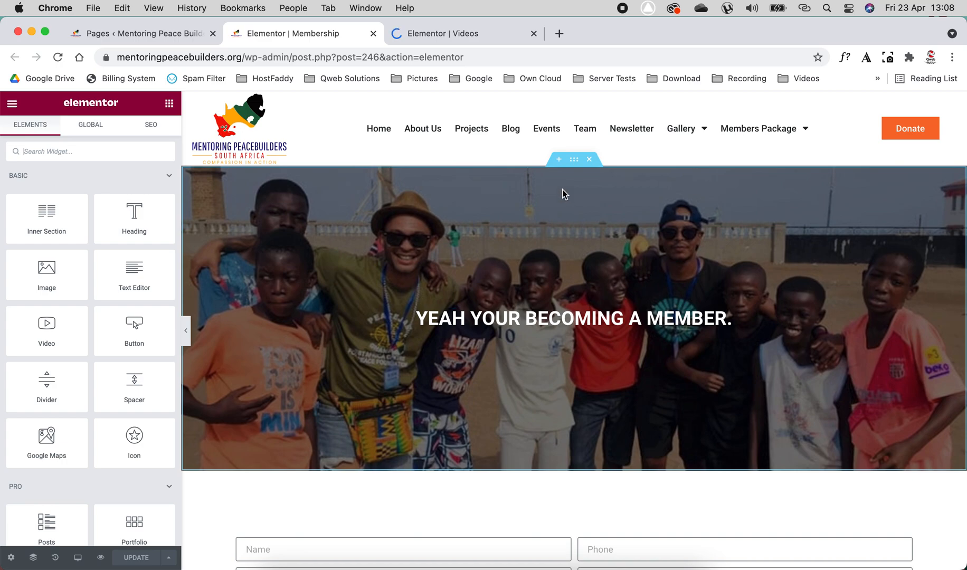
Open the hero section's style settings and examine its background image and background overlay.
left_click(574, 168)
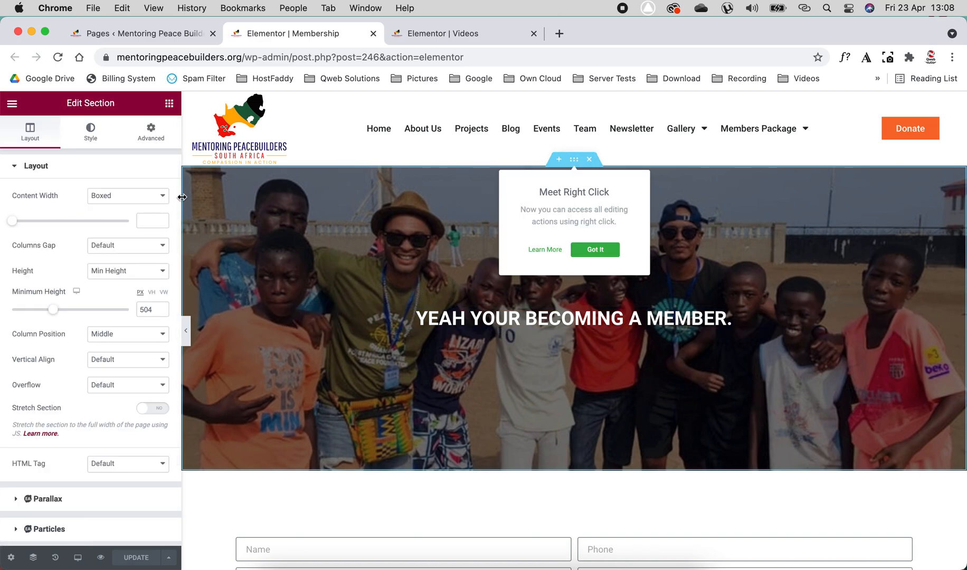
left_click(90, 131)
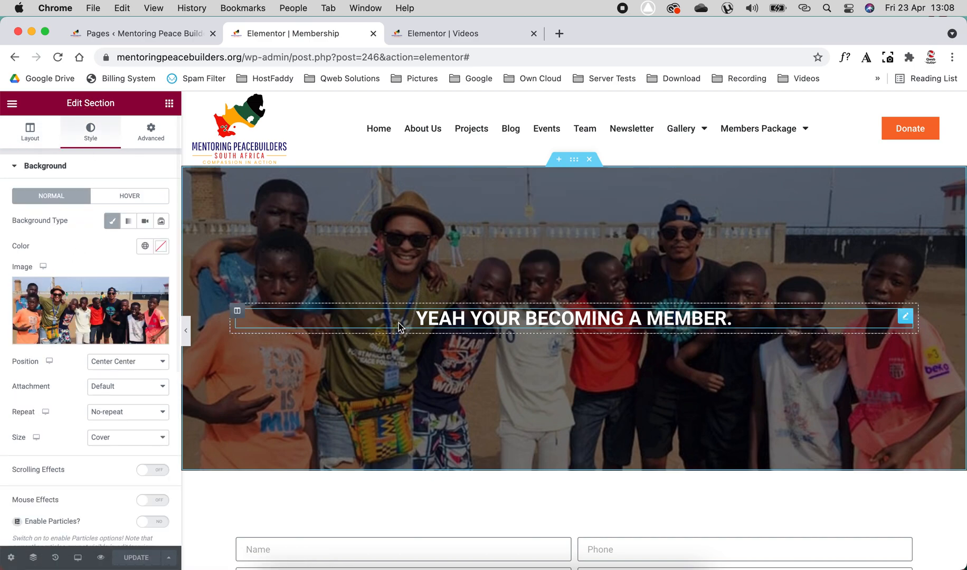
left_click(72, 166)
left_click(60, 195)
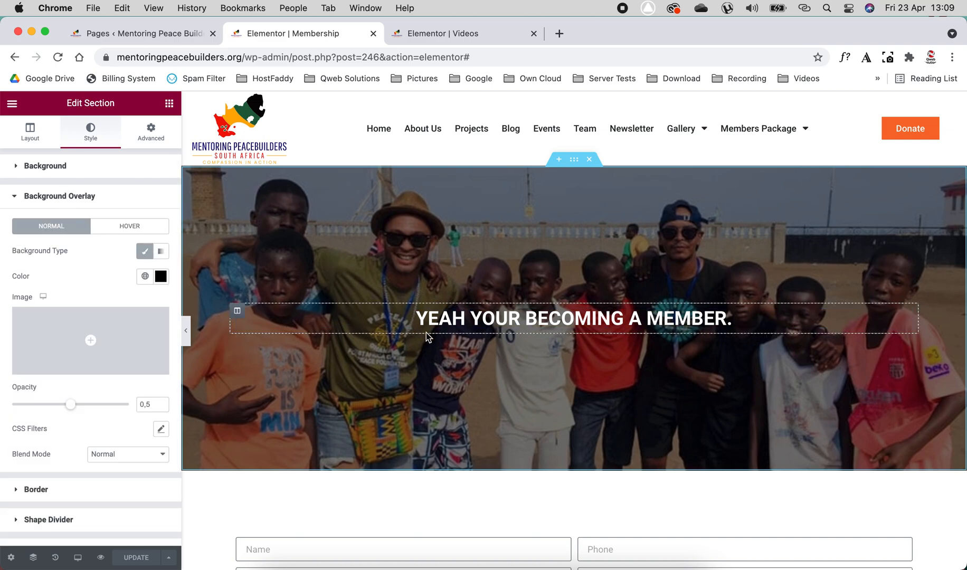
Open the membership form's settings, return to the widget library, and search it for "form" to locate the Form widget.
scroll(426, 333, "down", 2)
scroll(425, 332, "down", 2)
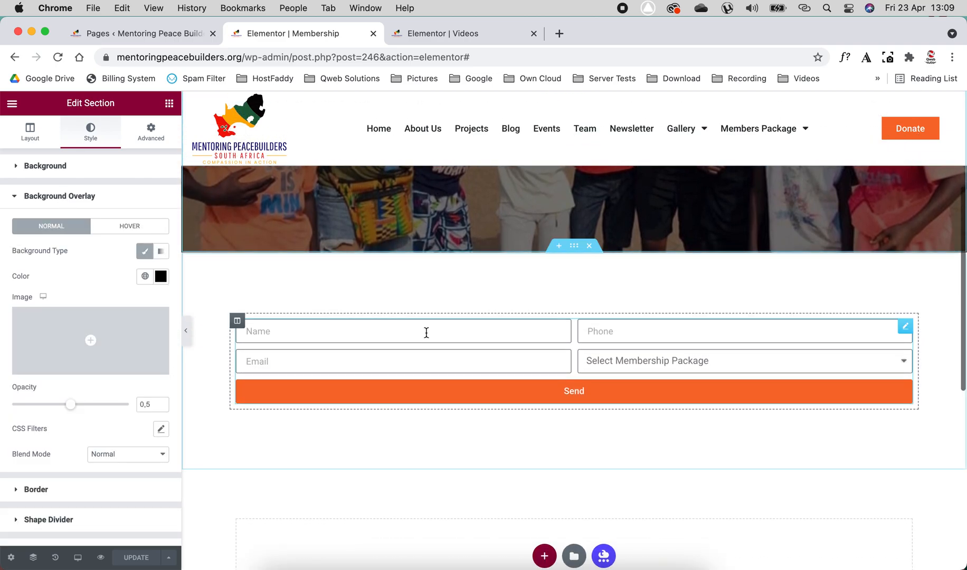
left_click(905, 326)
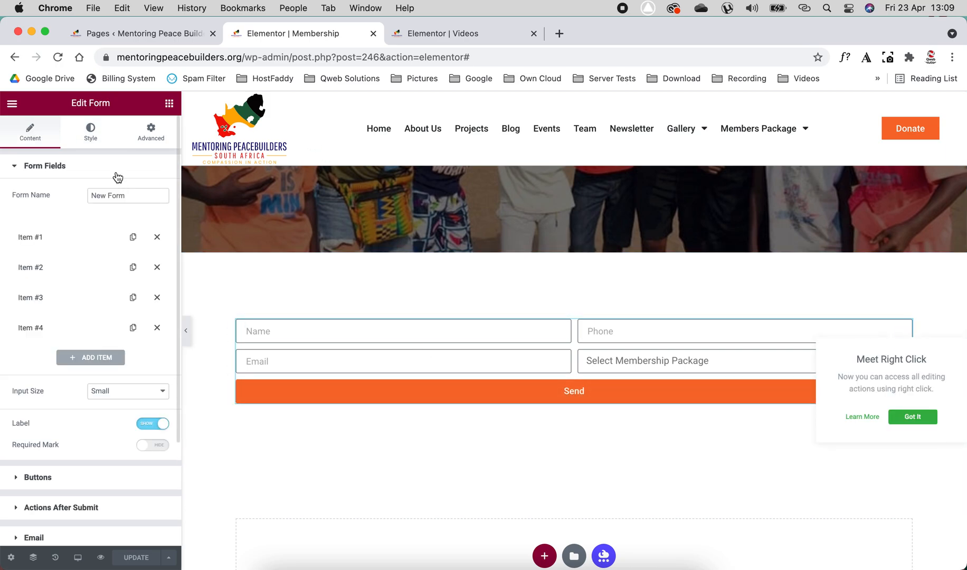
left_click(168, 104)
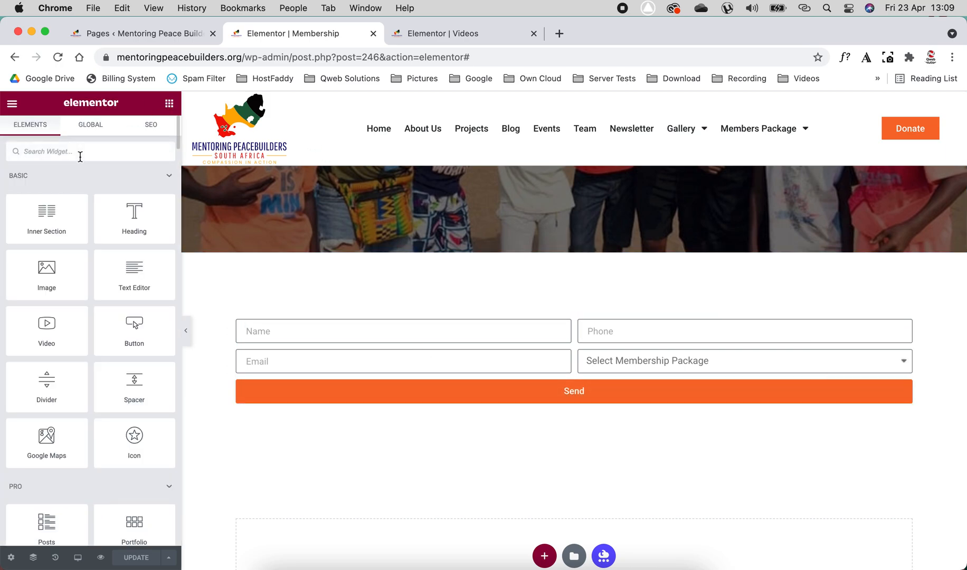
type("form")
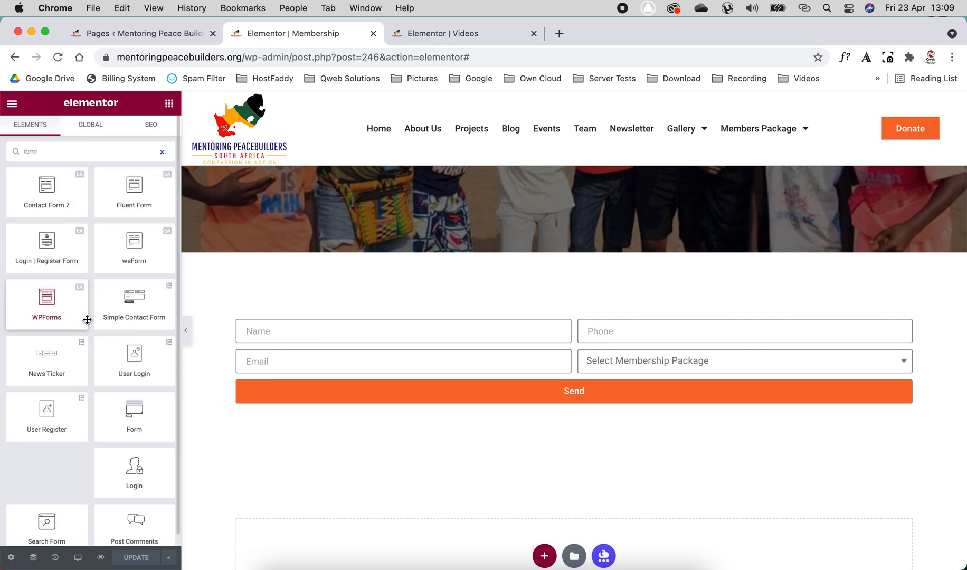
left_click(132, 417)
mouse_move(132, 417)
left_mouse_down()
mouse_move(503, 423)
mouse_move(373, 442)
mouse_move(138, 415)
left_mouse_up()
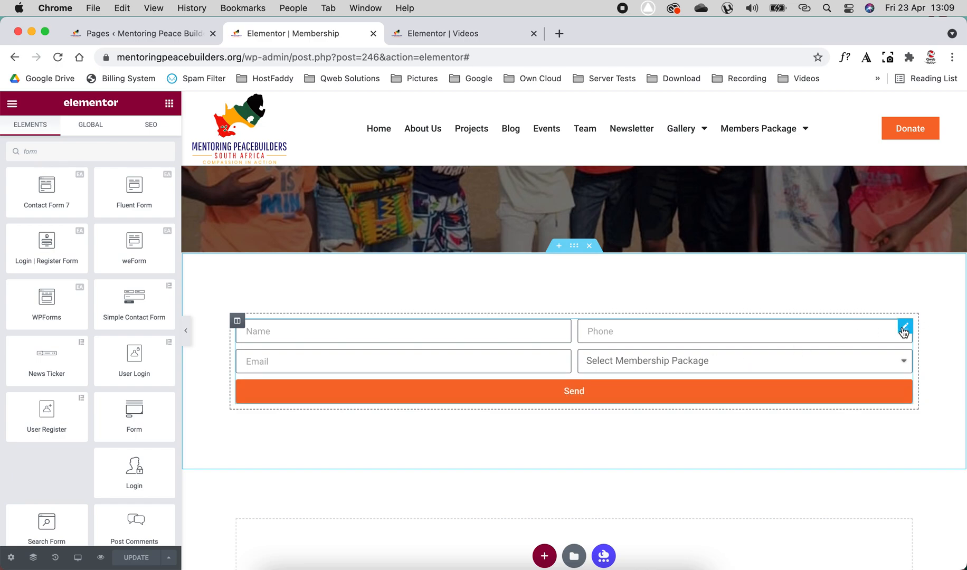
Reopen the membership form for editing and examine the field types available for its first item.
right_click(905, 328)
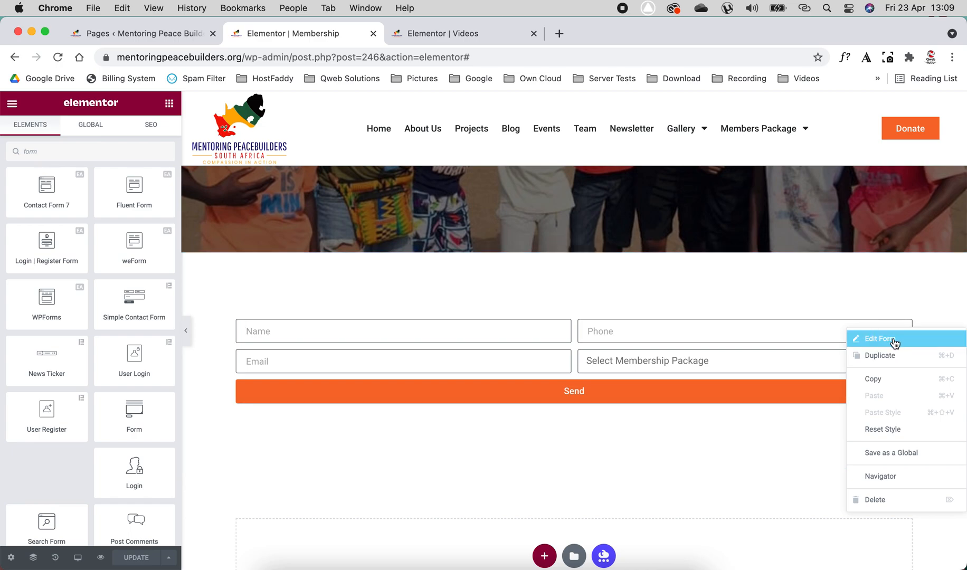
left_click(895, 343)
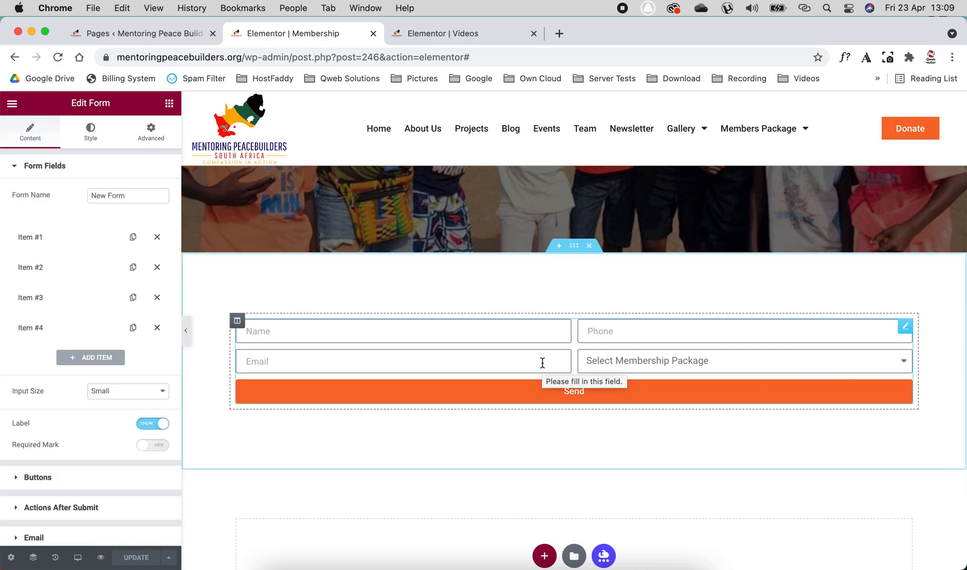
left_click(31, 238)
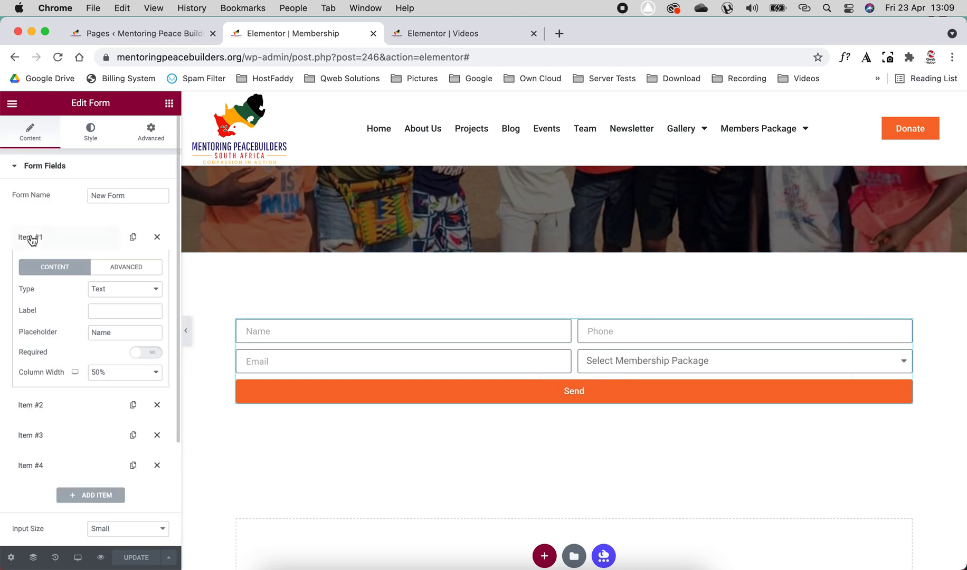
left_click(114, 290)
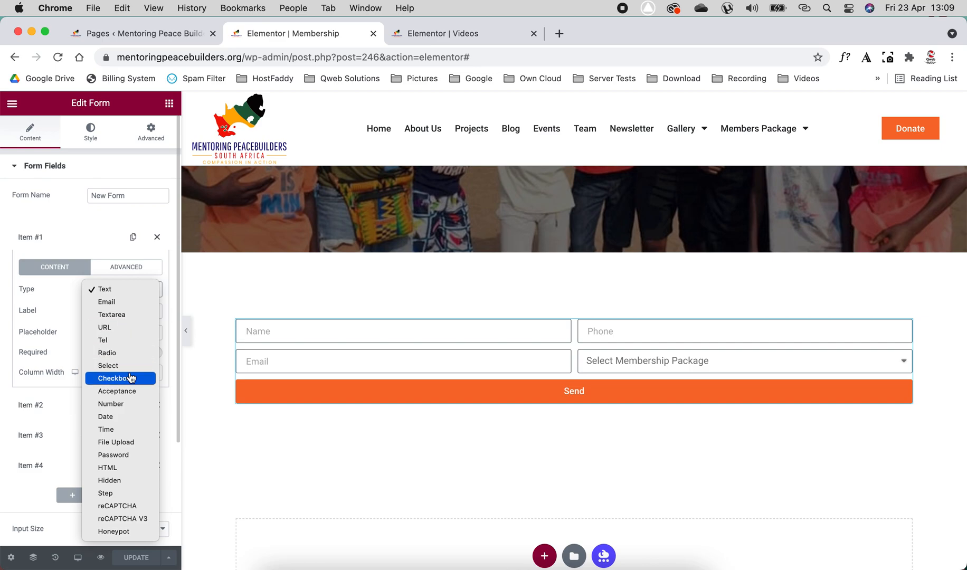
left_click(62, 313)
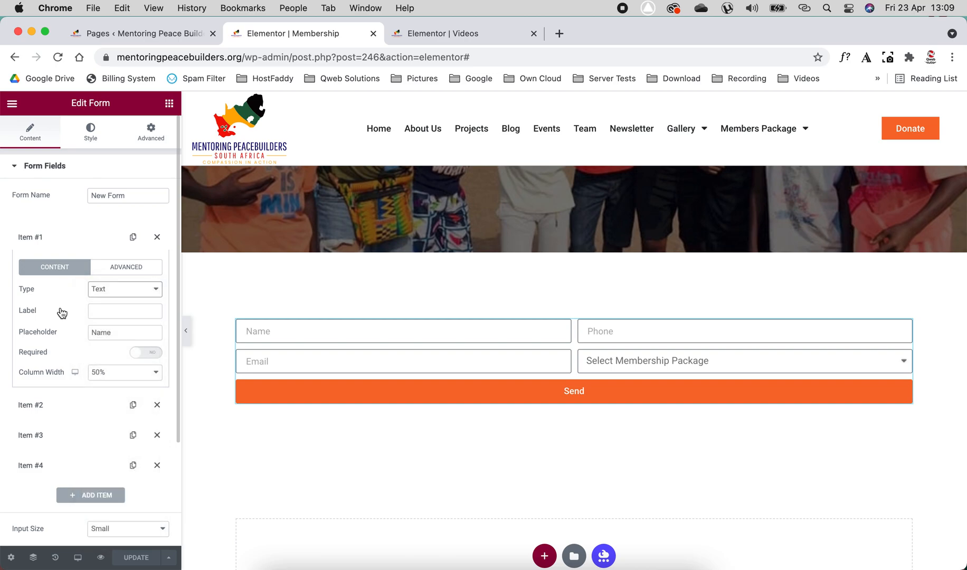
left_click(60, 239)
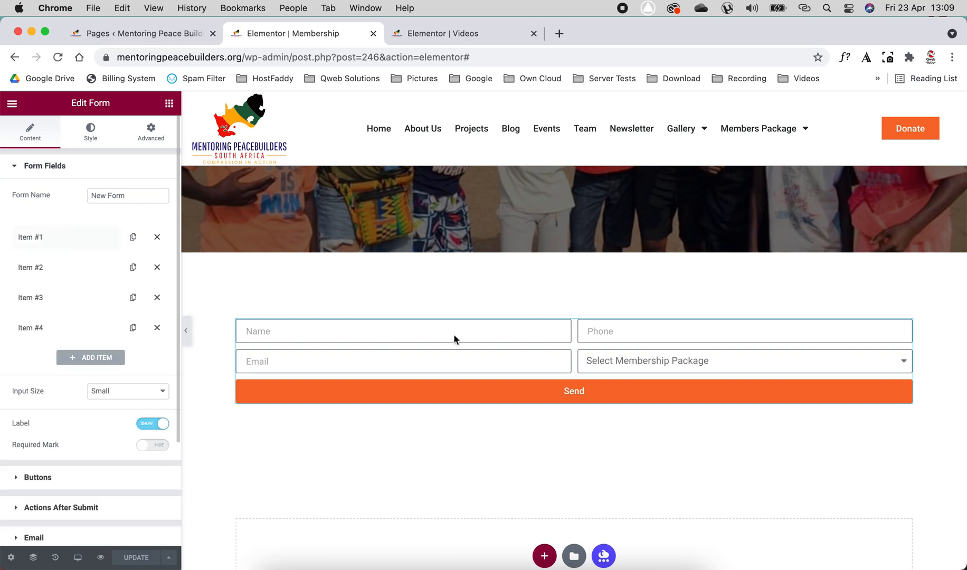
Expand Item #4, the membership package field, and check its type list, keeping Select.
left_click(661, 365)
left_click(665, 359)
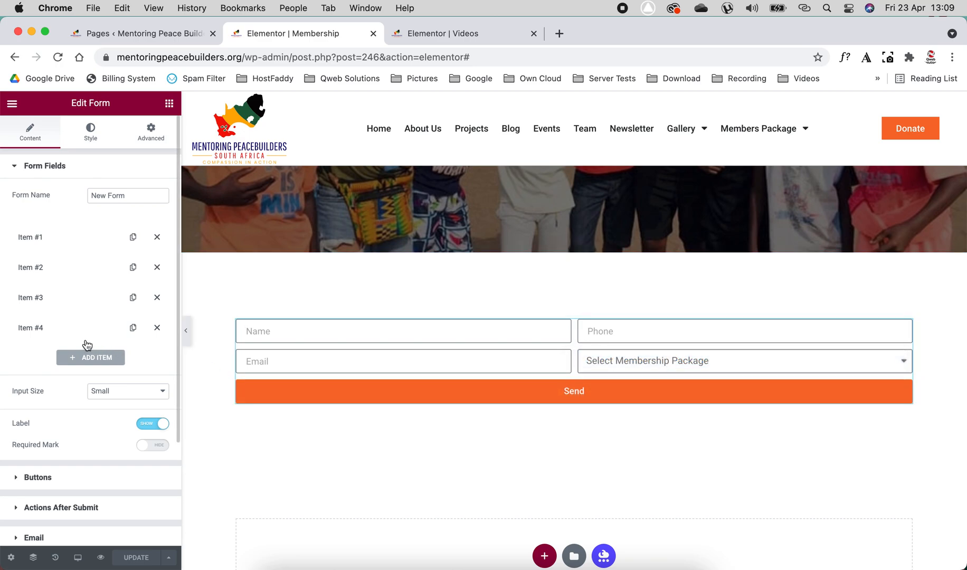
left_click(56, 331)
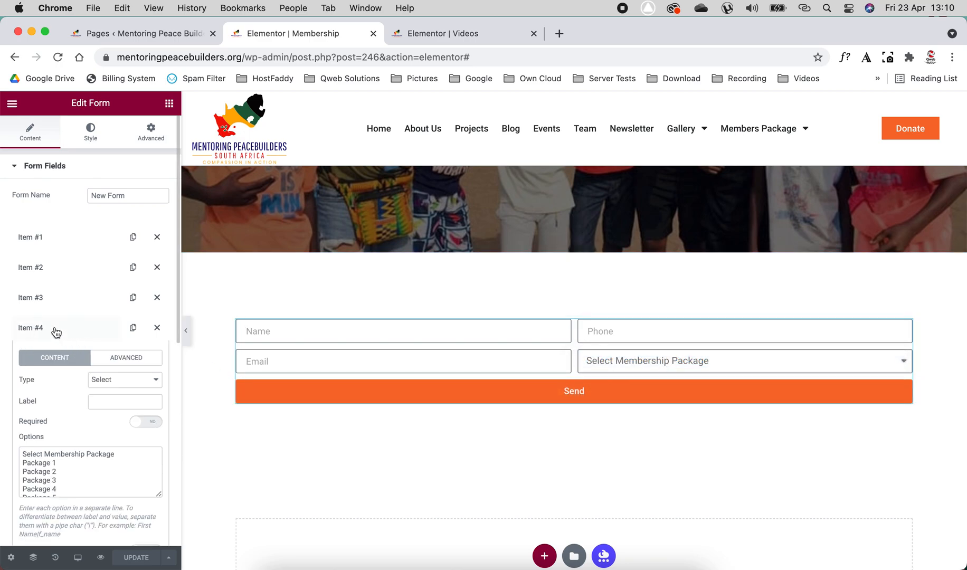
scroll(56, 331, "down", 5)
left_click(102, 264)
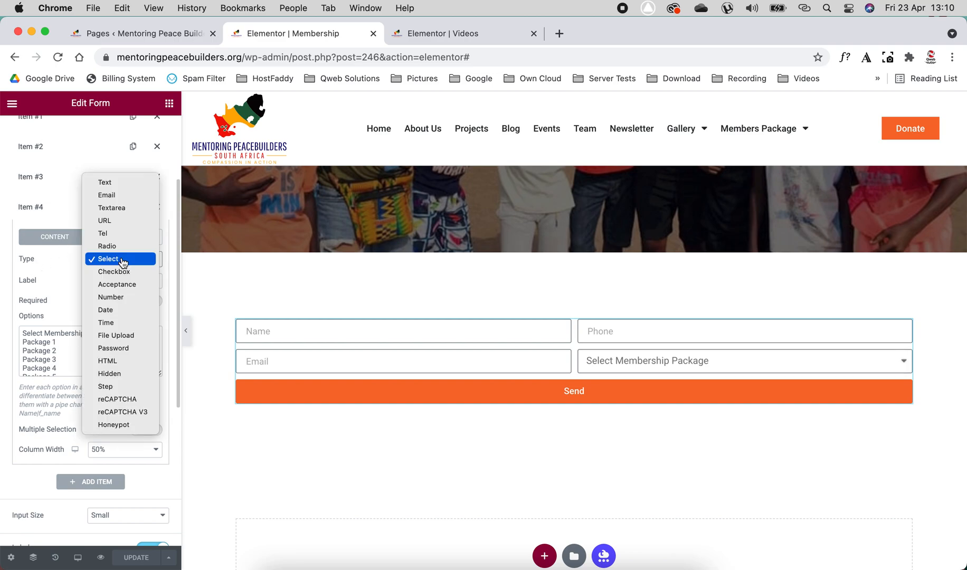
left_click(134, 257)
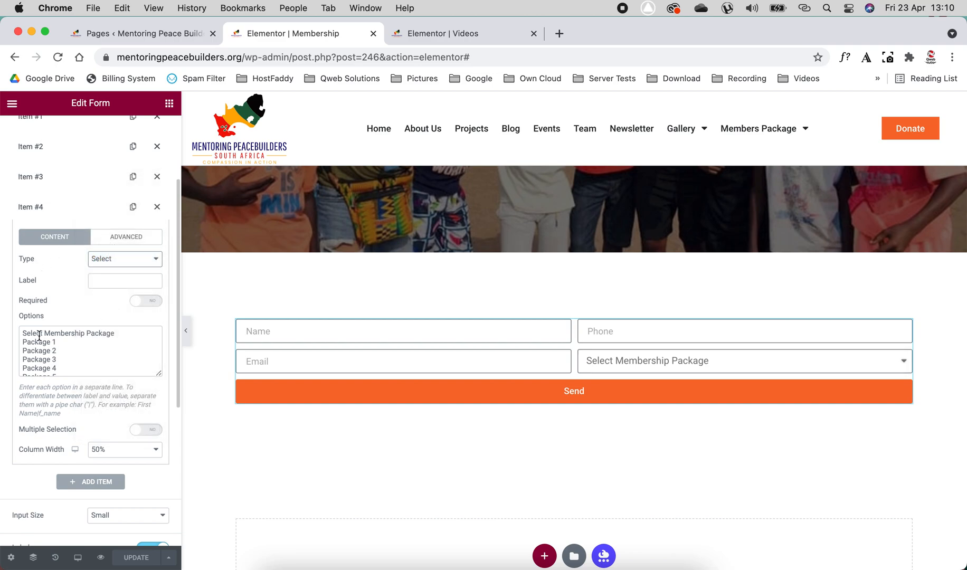
Enlarge the package field's options box to review its entries, and test the form's dropdown by choosing Package 2.
left_click_drag(161, 373, 160, 429)
left_click_drag(22, 333, 115, 332)
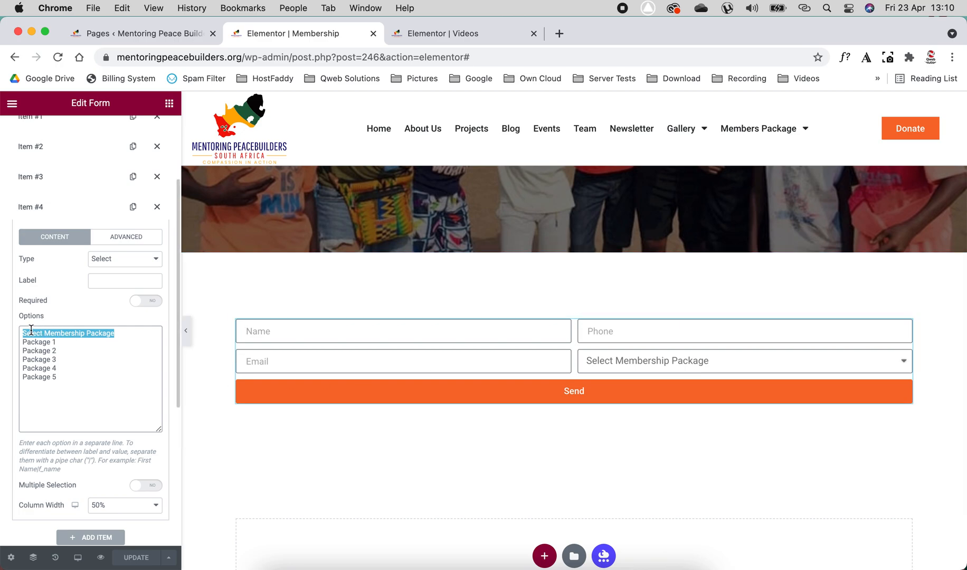
left_click_drag(22, 343, 57, 342)
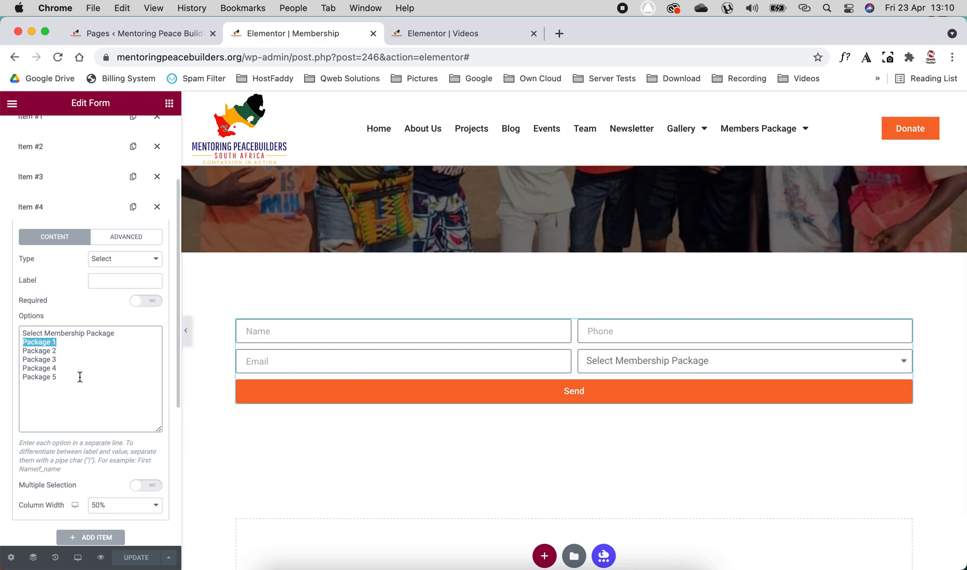
left_click(635, 363)
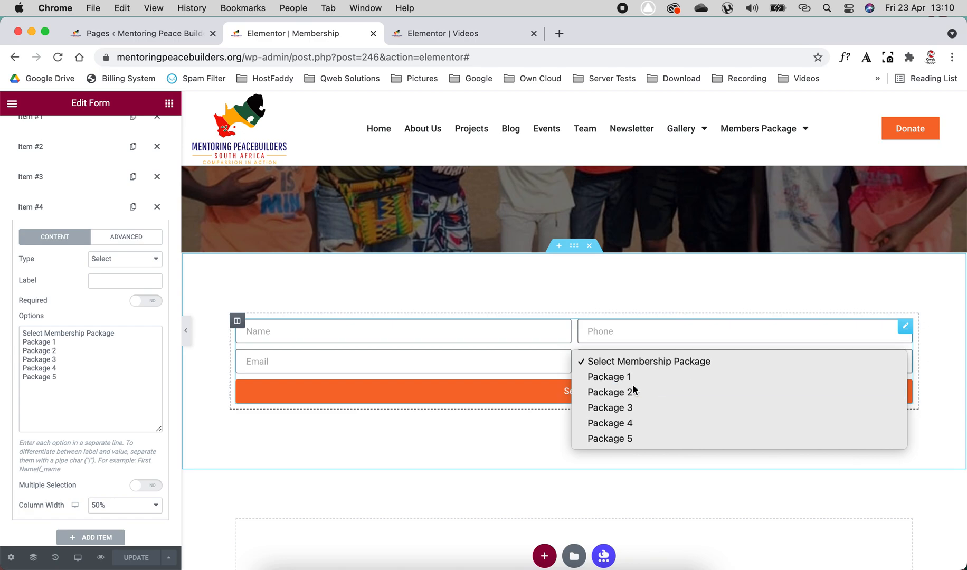
left_click(632, 390)
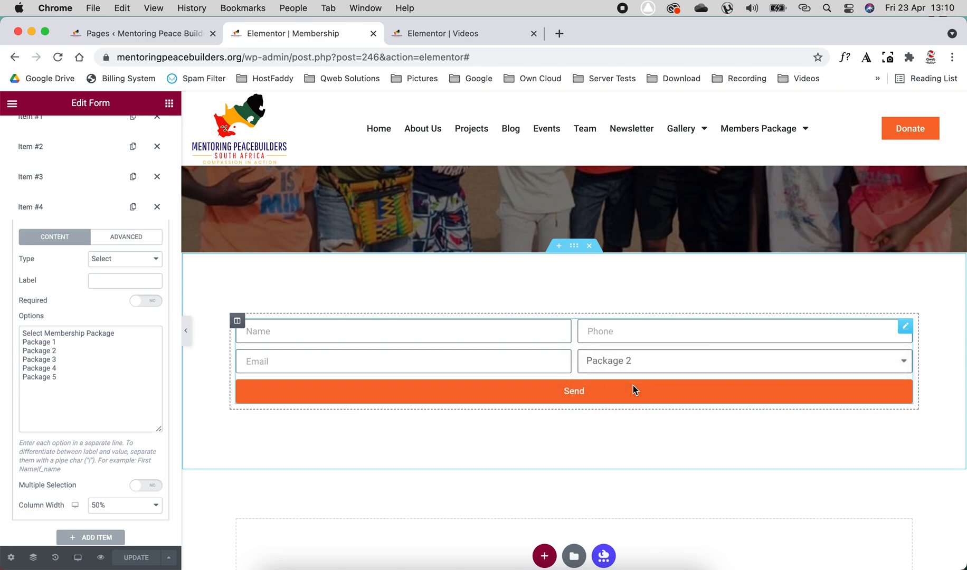
left_click(43, 207)
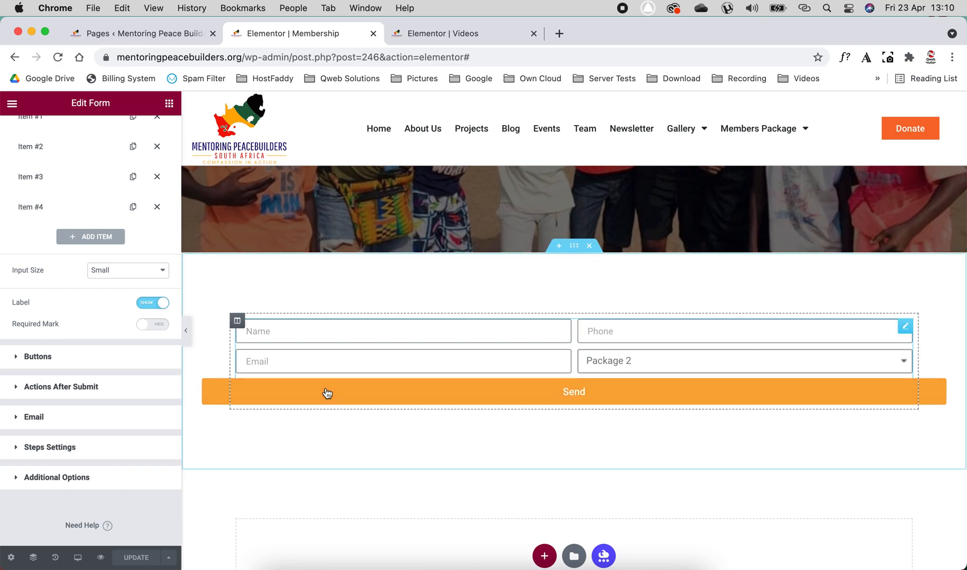
Try left, center and right alignment for the form's Send button, ending on the full-width justified alignment.
left_click(37, 357)
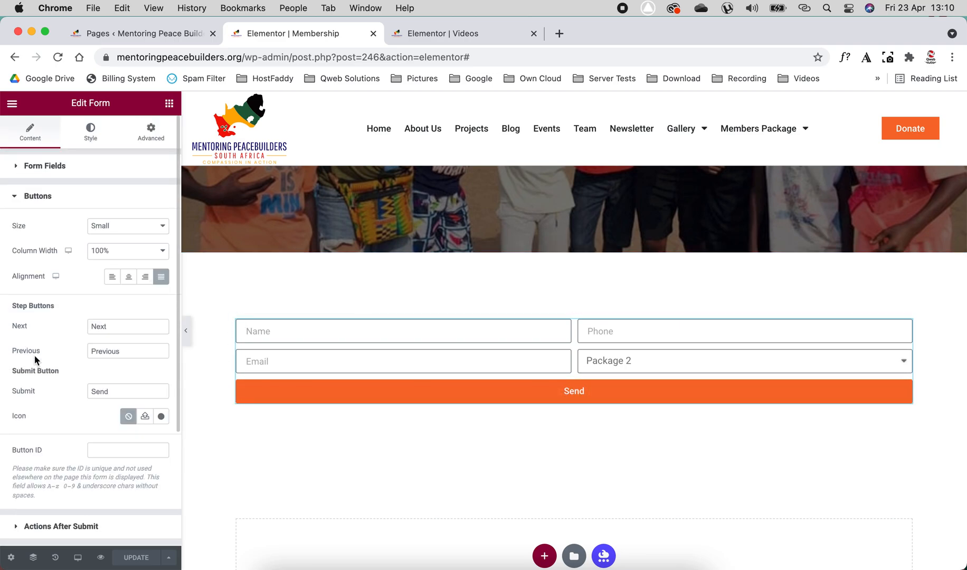
left_click(129, 277)
left_click(111, 279)
left_click(129, 279)
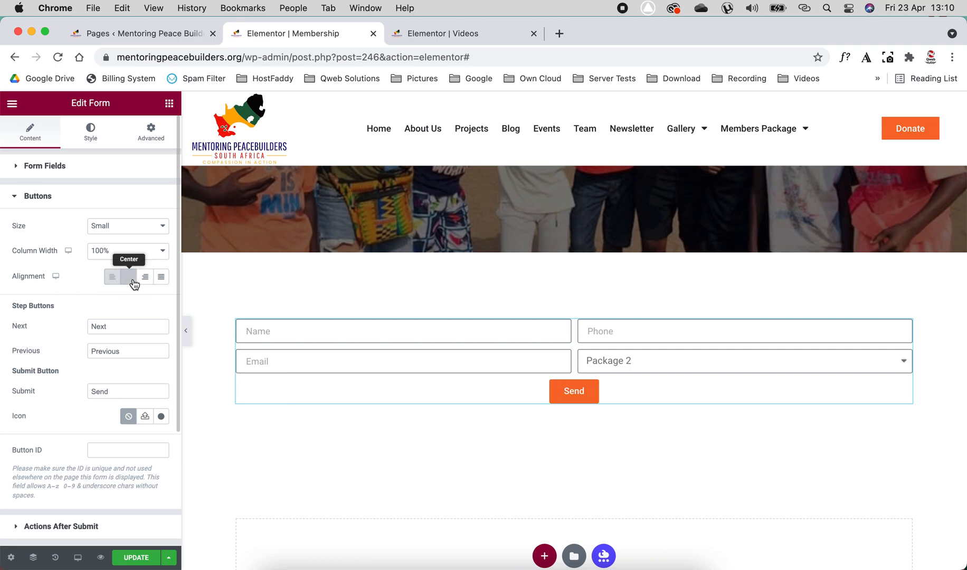
left_click(145, 279)
left_click(160, 279)
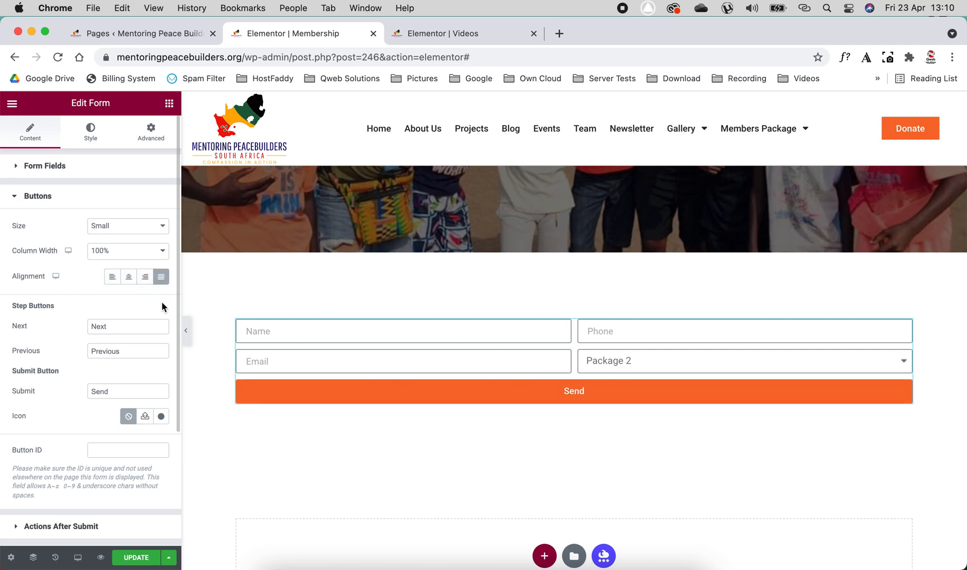
Check the form's actions after submit and examine the recipient, subject and message in its email settings.
scroll(61, 406, "down", 3)
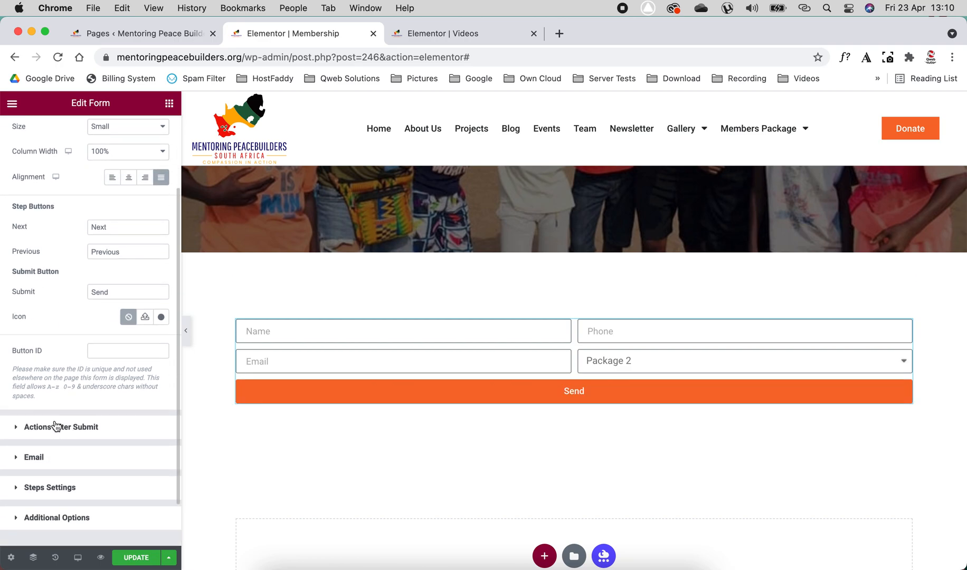
left_click(55, 426)
left_click(38, 336)
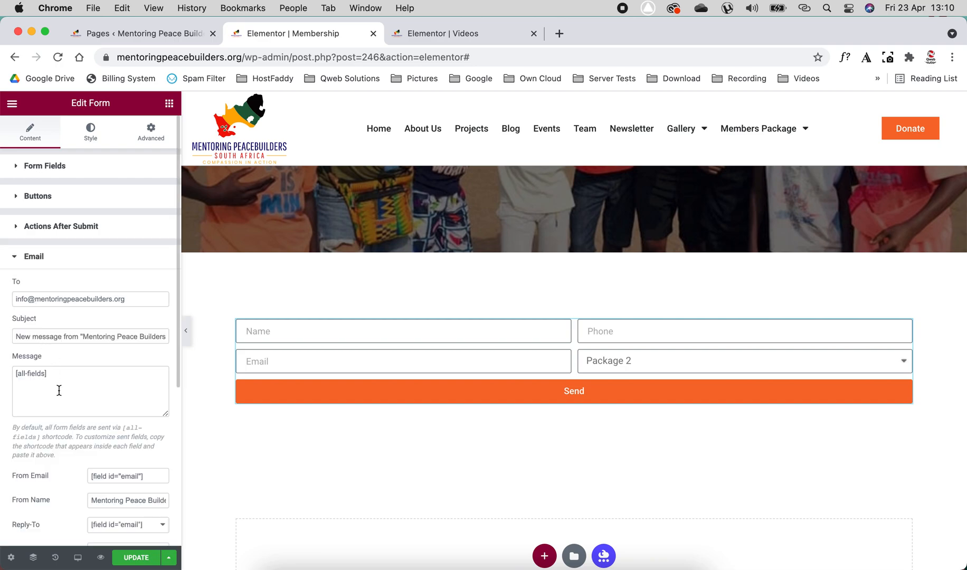
scroll(59, 390, "down", 1)
left_click_drag(125, 257, 12, 257)
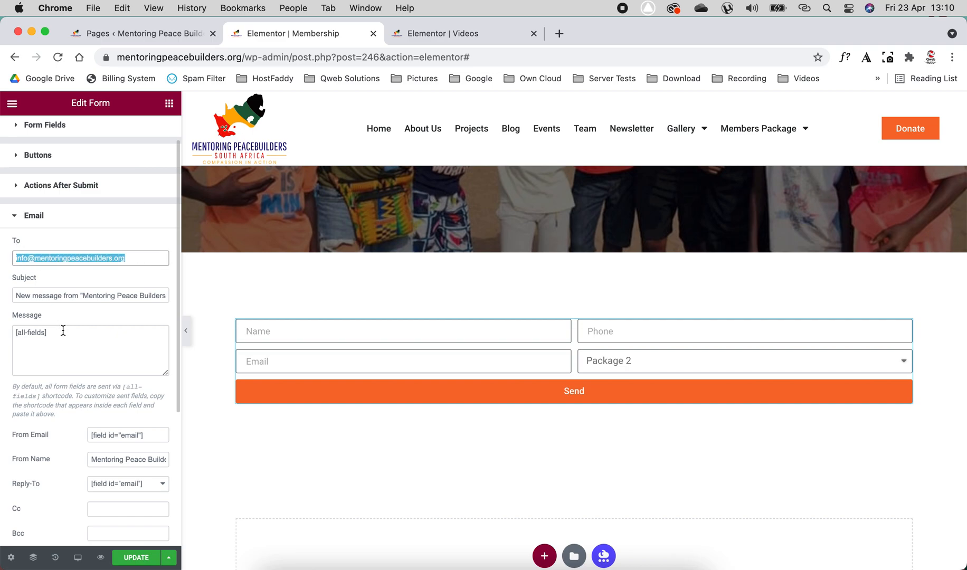
left_click_drag(63, 331, 5, 330)
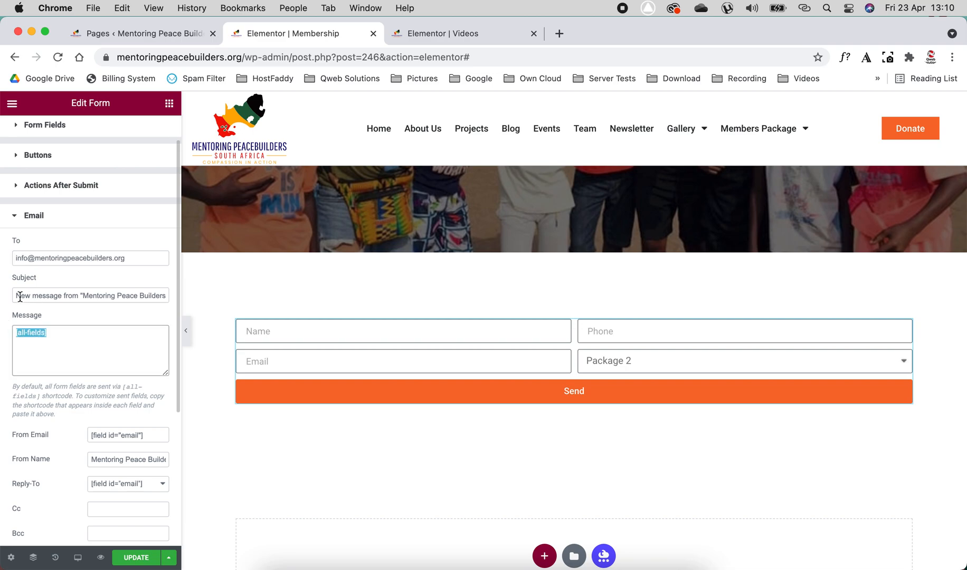
left_click_drag(19, 297, 112, 299)
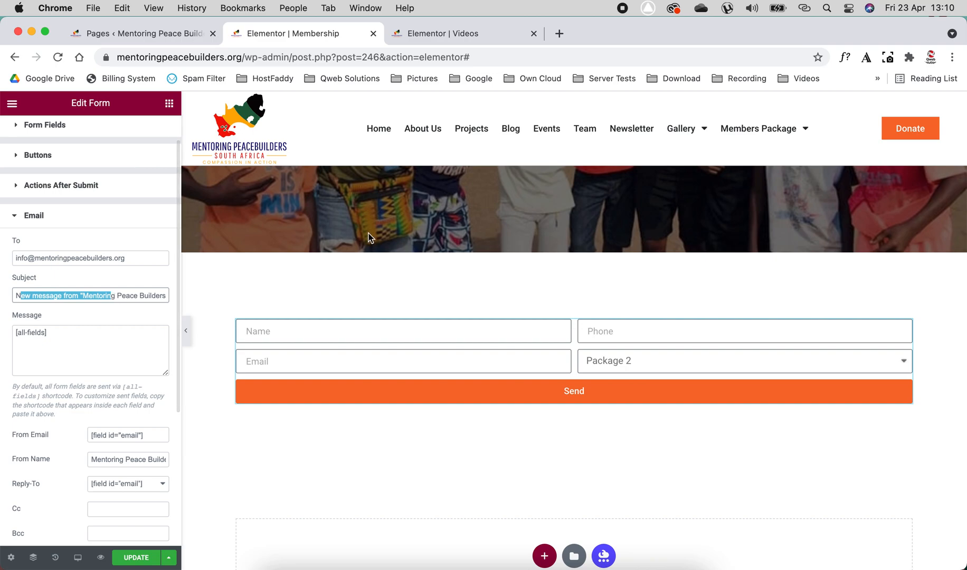
Examine the form's email message, From Email shortcode and the remaining email settings, including reply-to, metadata and send format.
left_click_drag(56, 332, 9, 340)
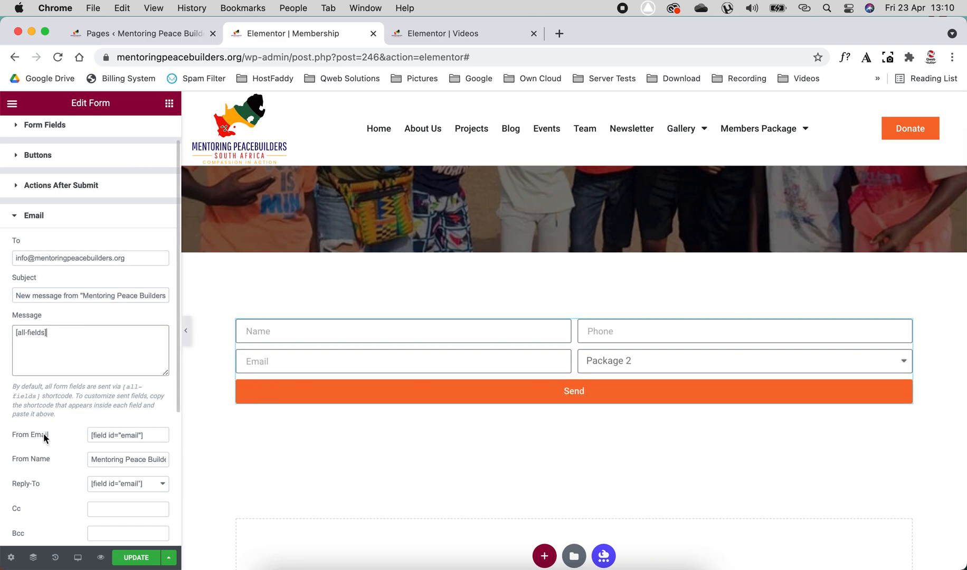
left_click_drag(151, 434, 91, 435)
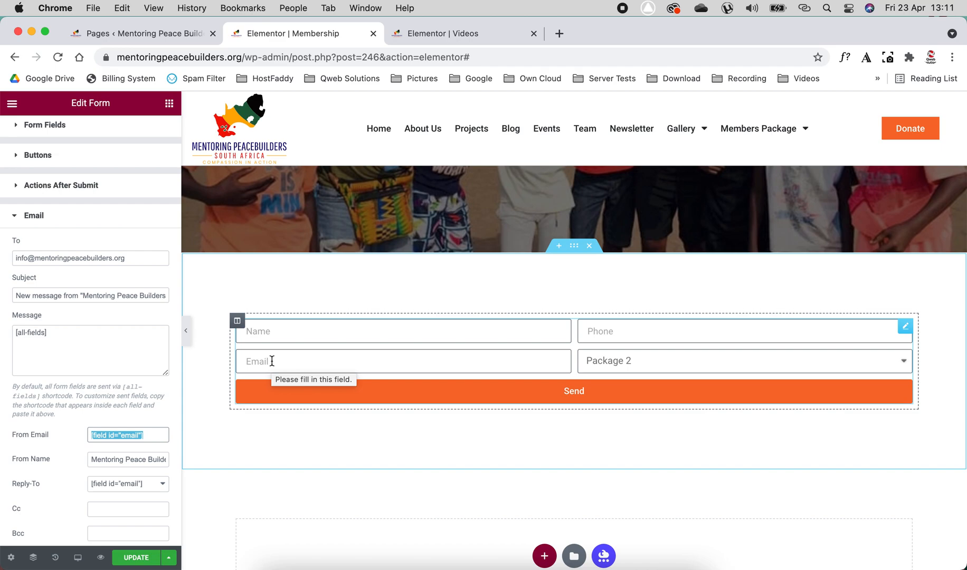
scroll(77, 480, "down", 5)
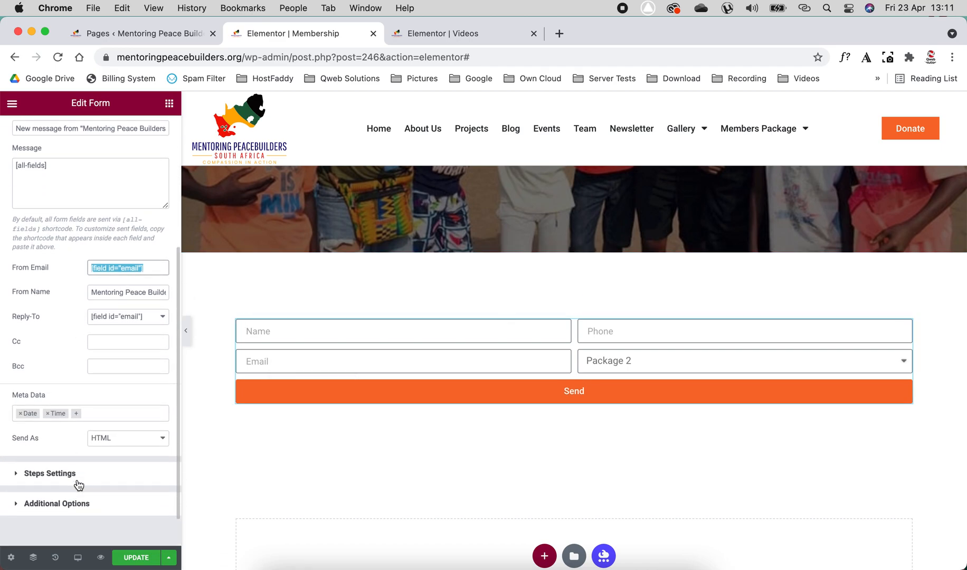
scroll(78, 485, "down", 2)
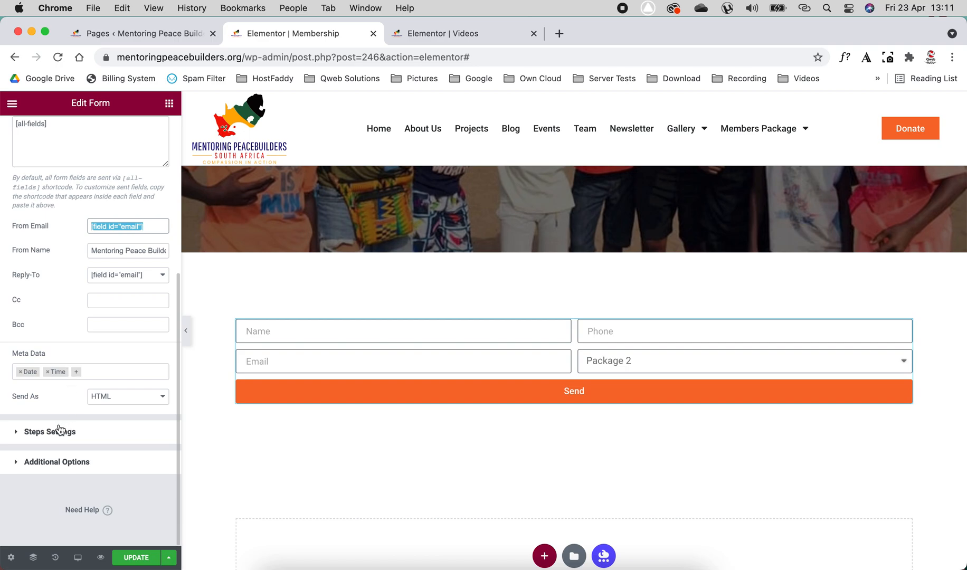
scroll(59, 428, "up", 1)
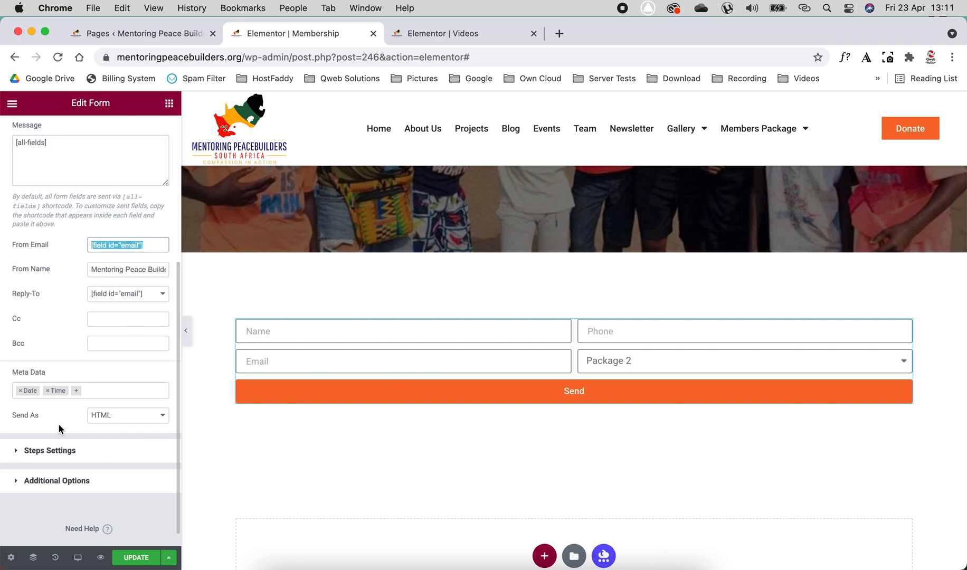
scroll(47, 363, "up", 8)
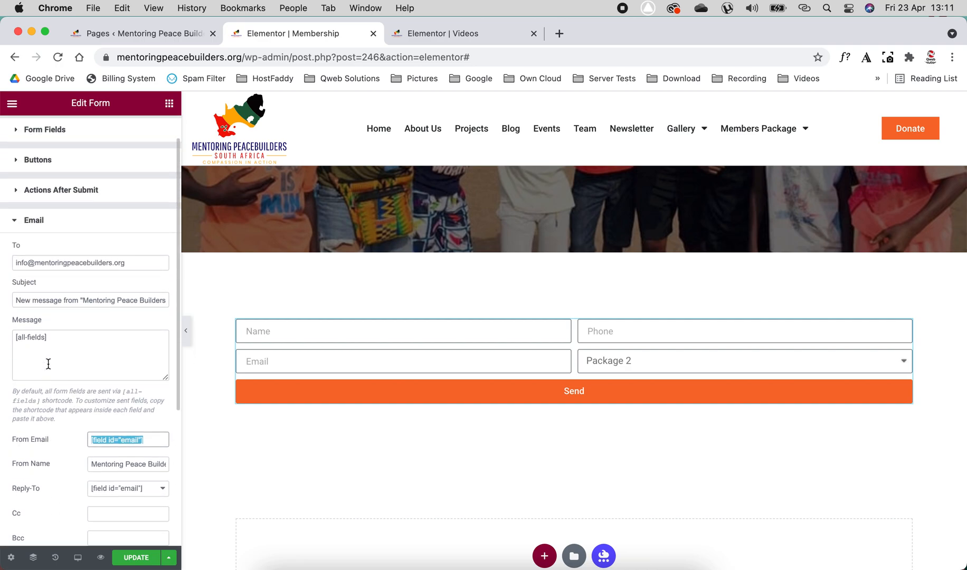
scroll(432, 309, "down", 5)
scroll(432, 309, "up", 8)
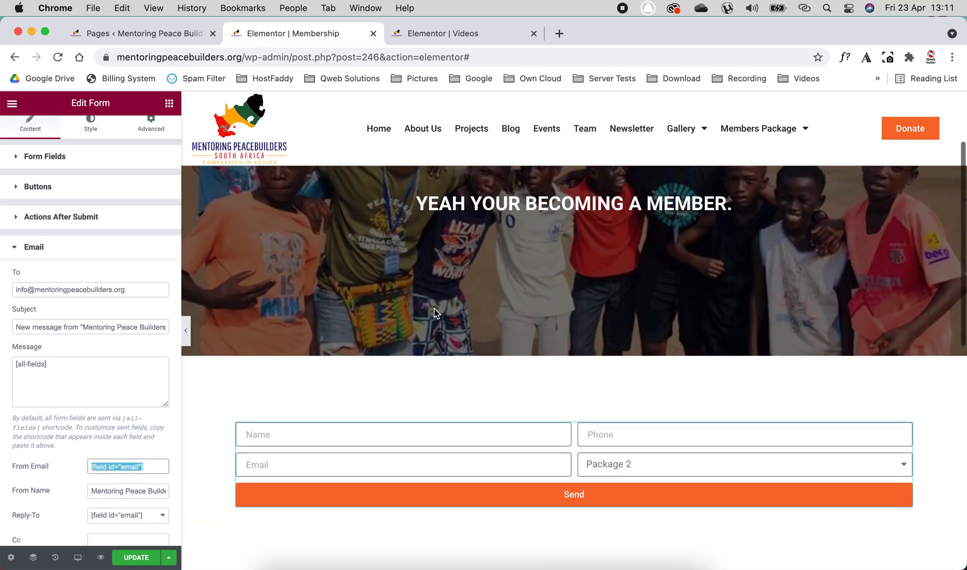
Look over the Membership page once more and close its editor, leaving without saving the changes.
scroll(434, 309, "down", 3)
scroll(433, 309, "up", 3)
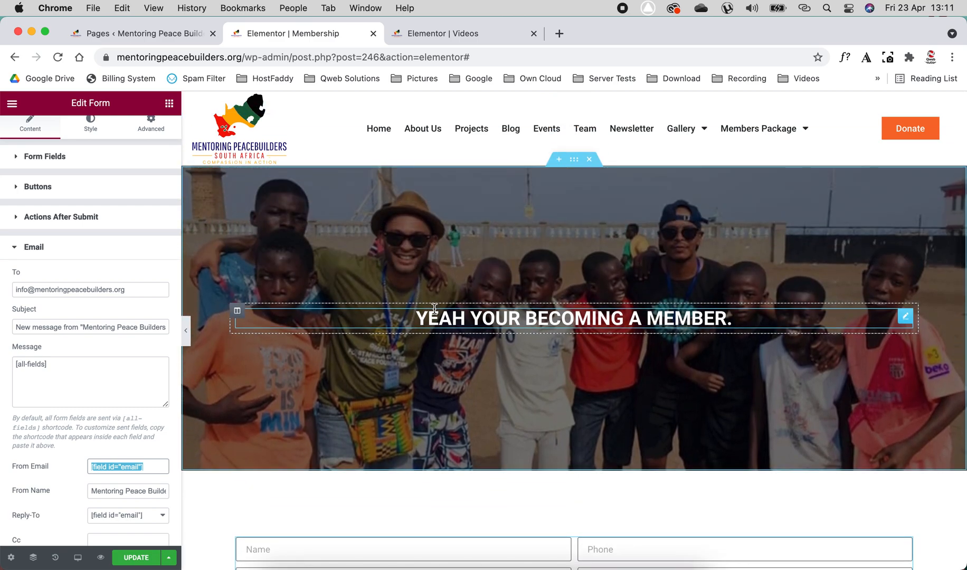
left_click(373, 33)
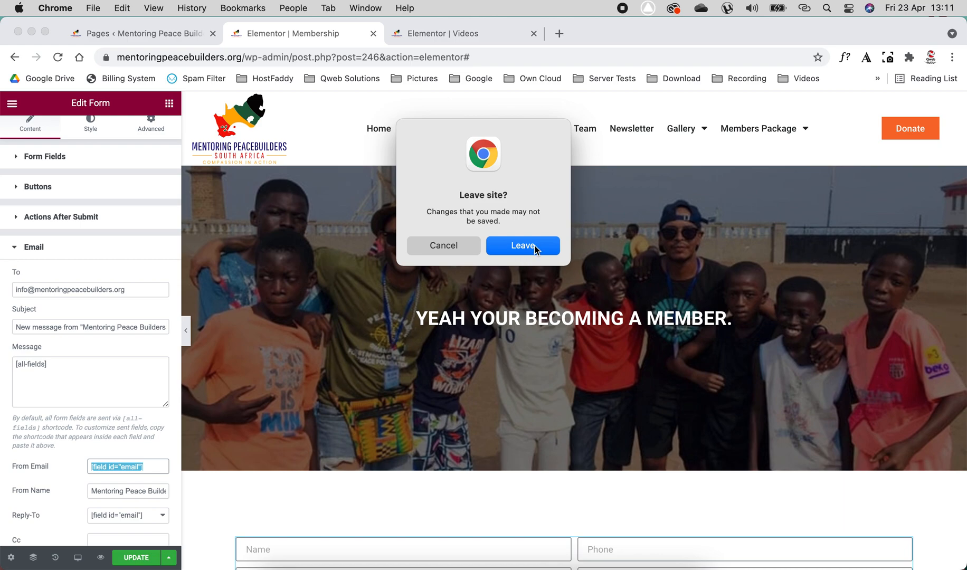
left_click(517, 247)
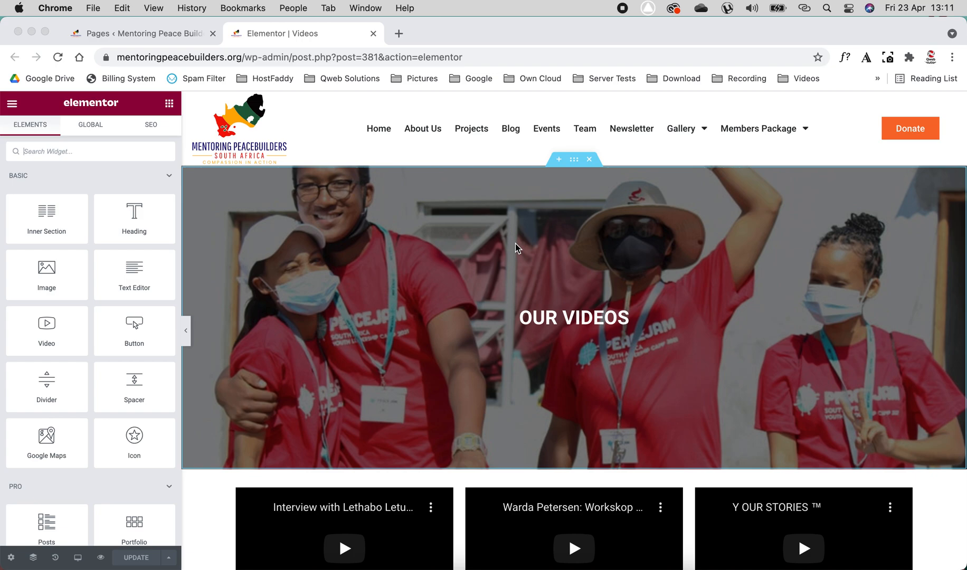
Open the Our Videos hero section on the Videos page for editing and check its background style.
left_click(568, 203)
left_click(575, 159)
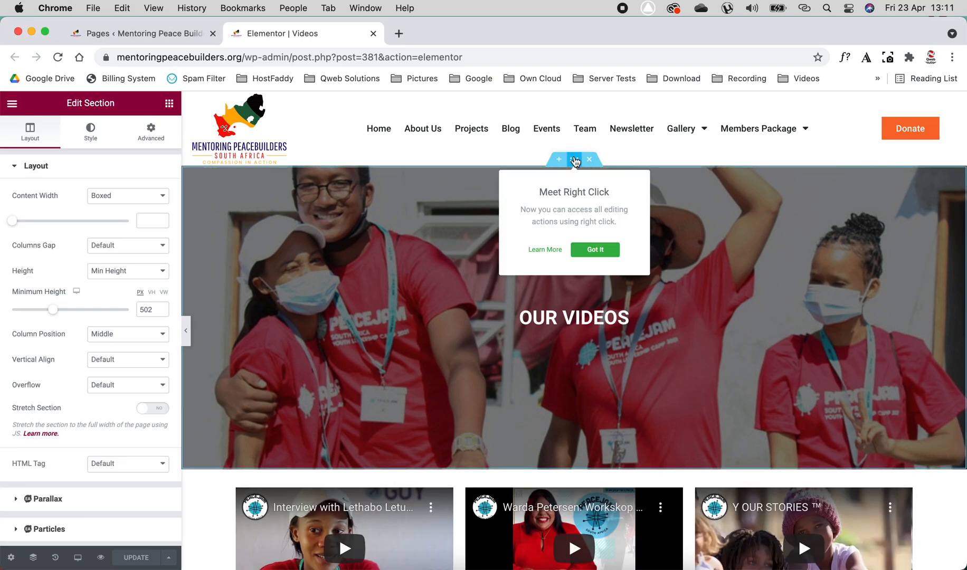
left_click(91, 132)
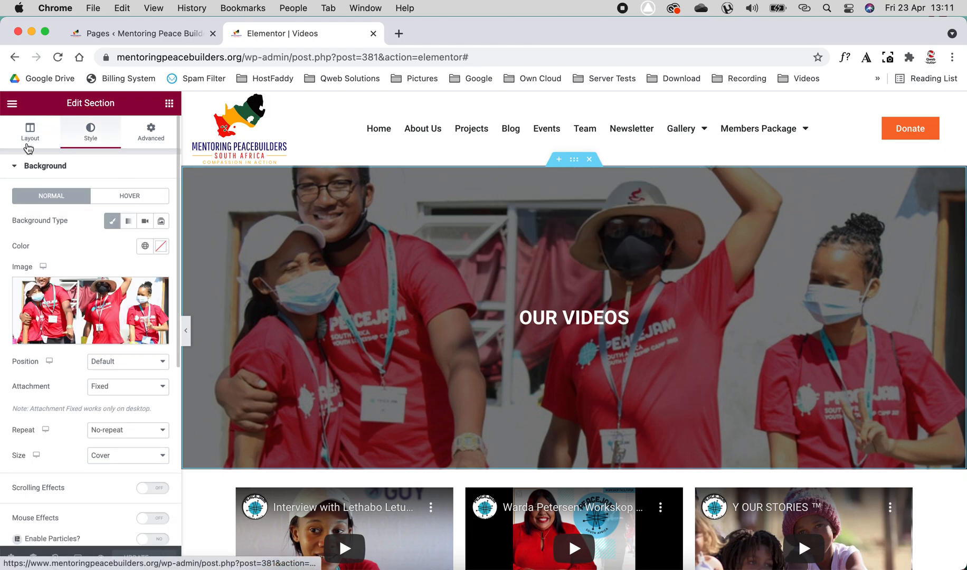
Try a minimum height of 852 px for the Our Videos hero section, ending on 500 px.
left_click(30, 132)
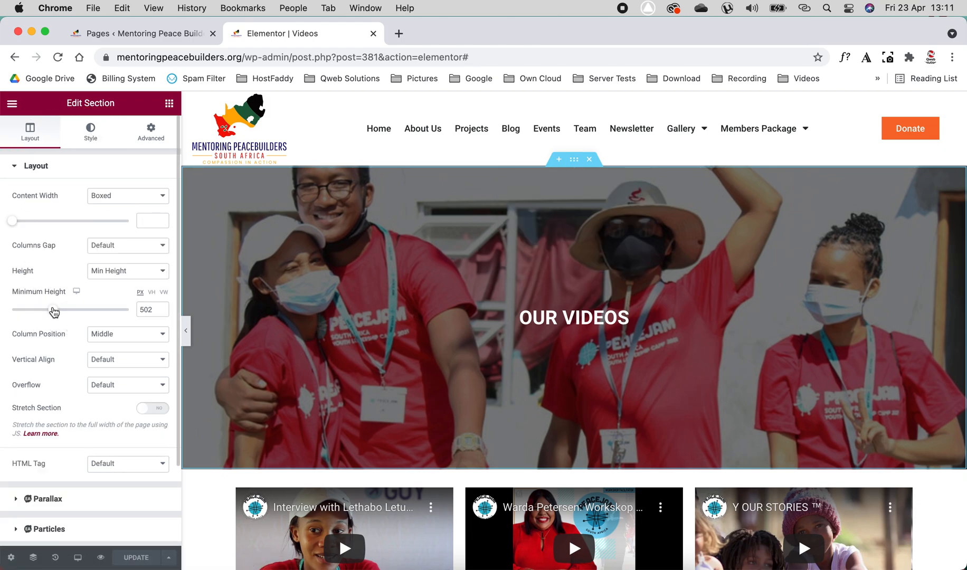
left_click_drag(50, 314, 81, 307)
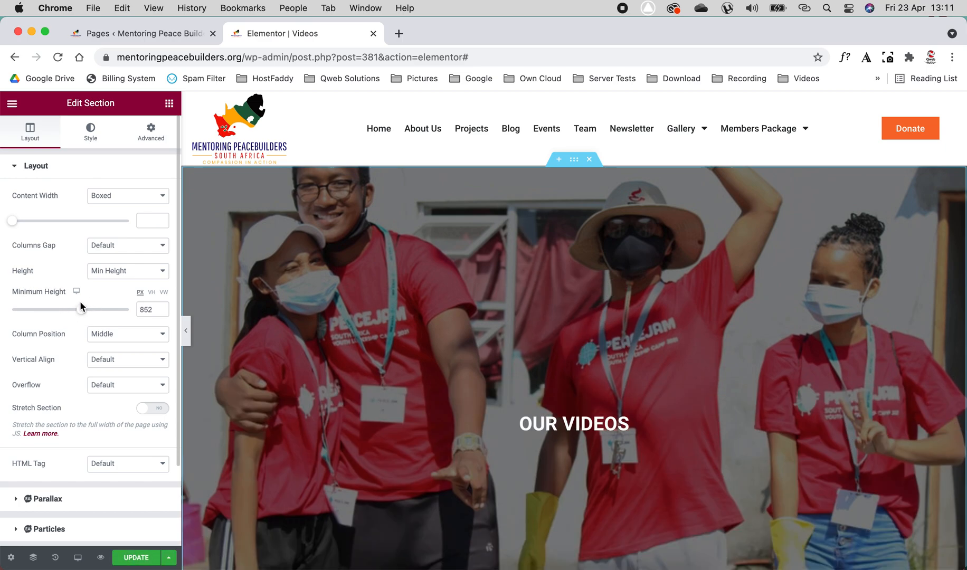
type("50")
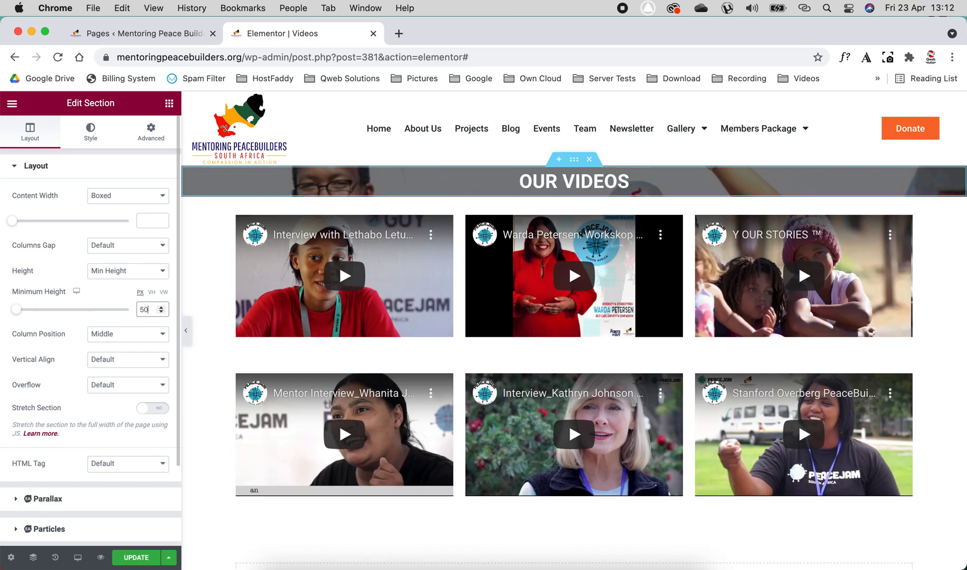
type("0")
Change the HTML tag of the Our Videos heading to H1.
left_click(480, 319)
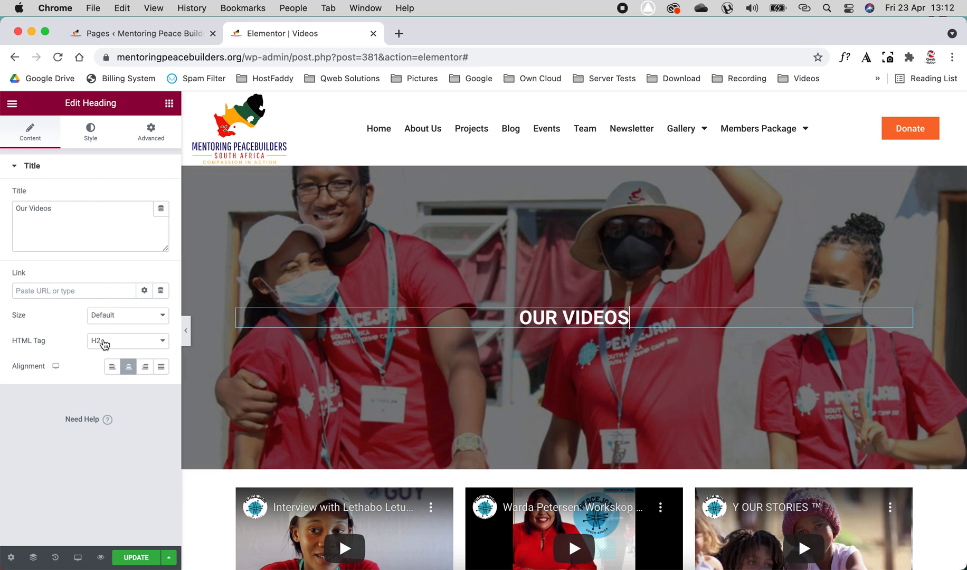
left_click(105, 340)
left_click(102, 328)
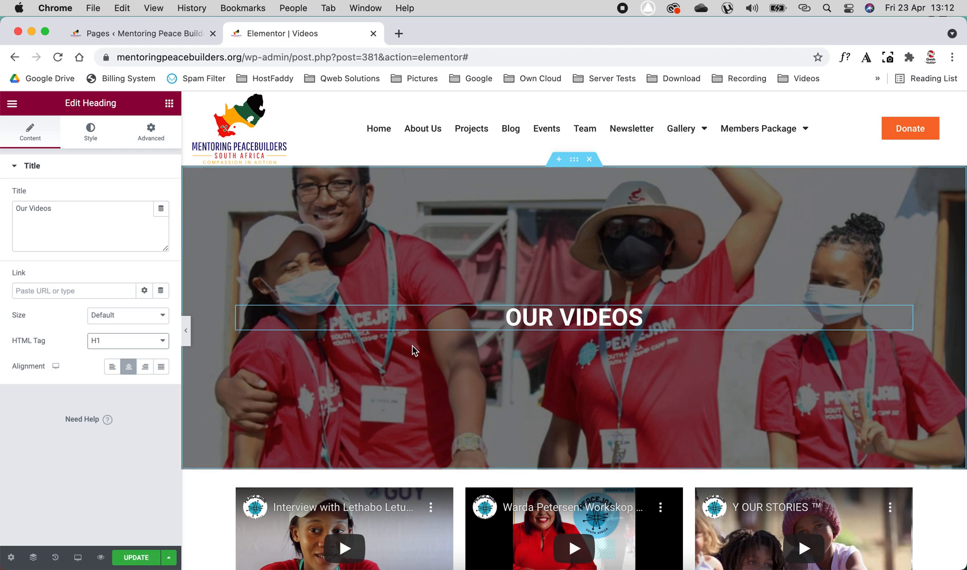
Examine the section settings of the two video rows below the hero section.
scroll(412, 346, "down", 5)
scroll(412, 346, "down", 2)
scroll(339, 182, "up", 2)
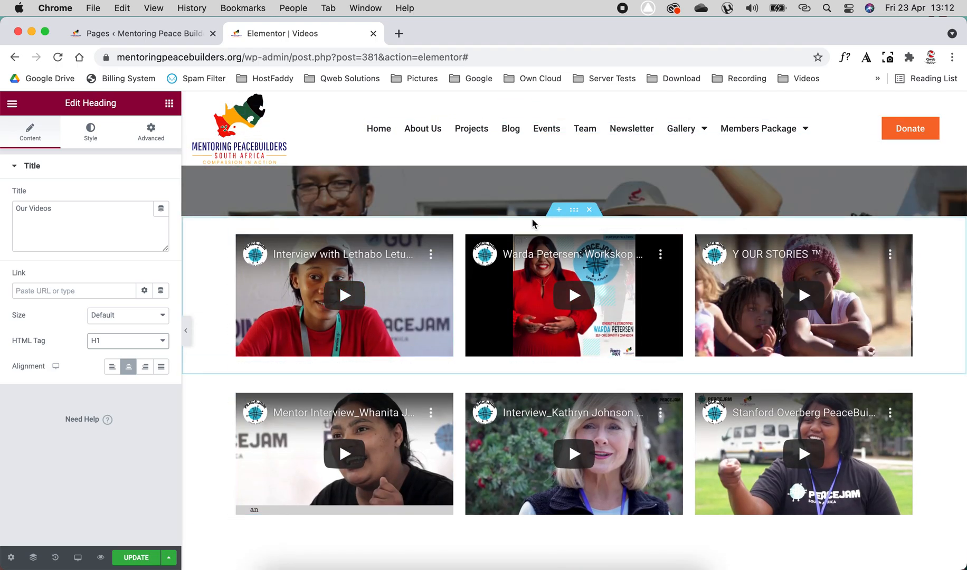
left_click(574, 210)
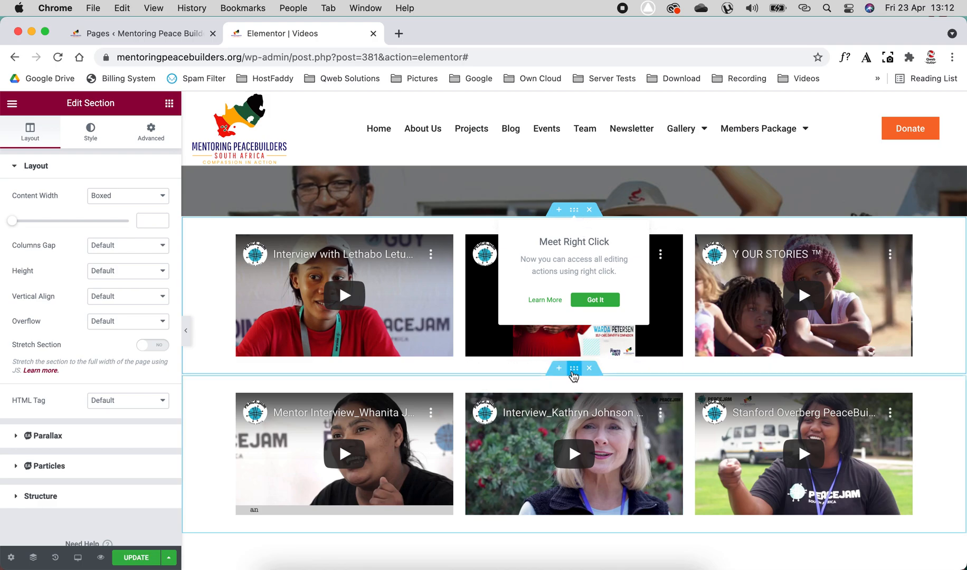
left_click(572, 372)
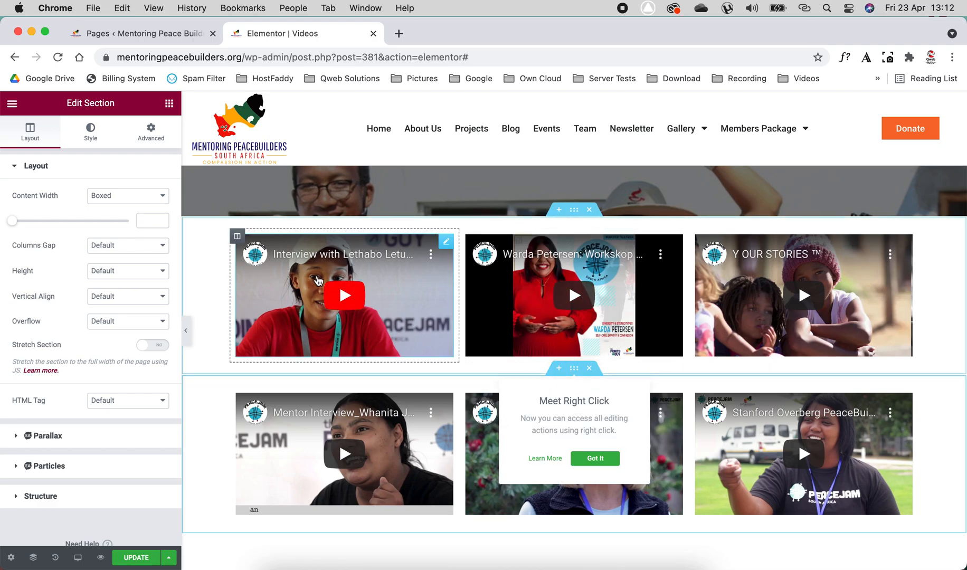
Open the settings of the first video in the upper row and select its YouTube link for inspection.
right_click(446, 245)
left_click(468, 256)
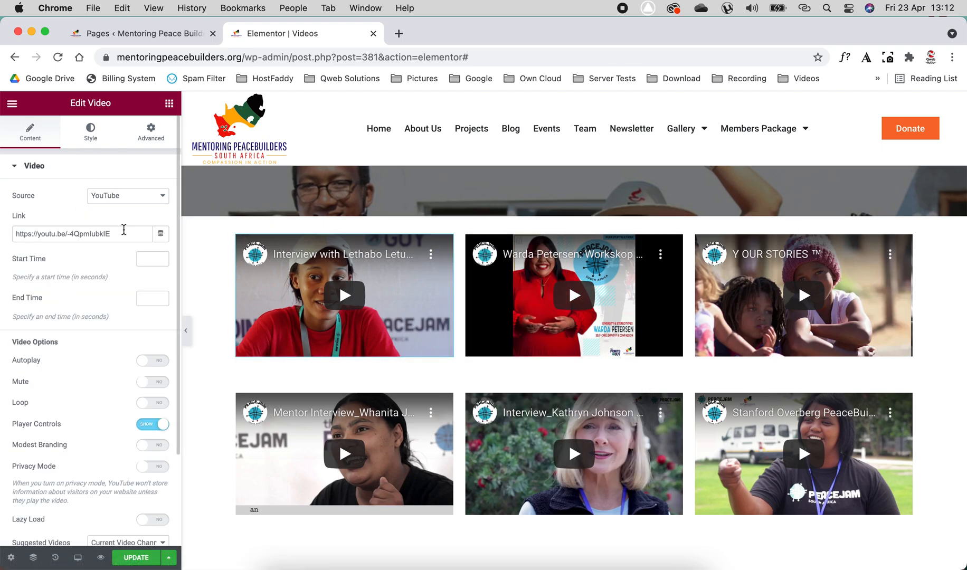
key("super+a")
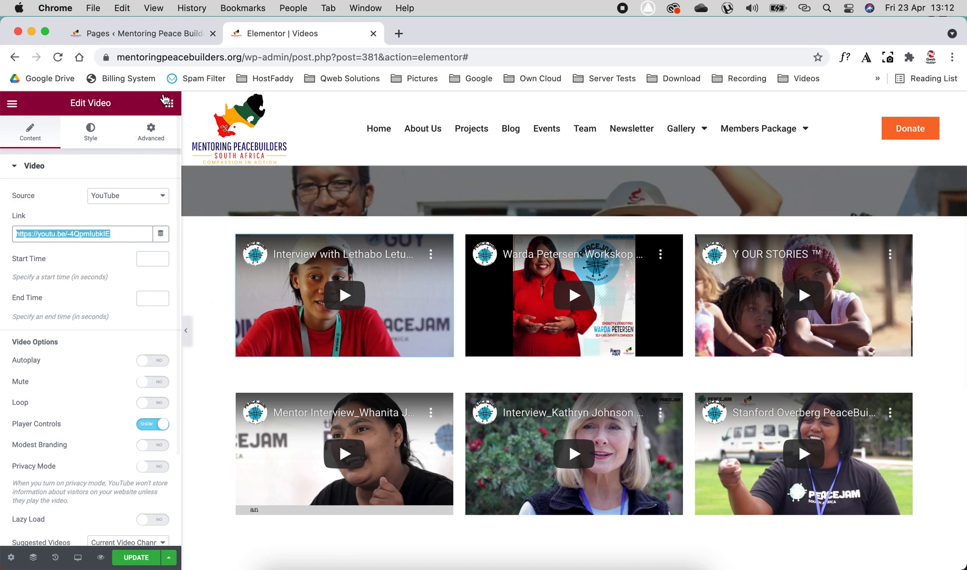
Add a Video widget below the middle video in the second row of the Videos page.
left_click(170, 103)
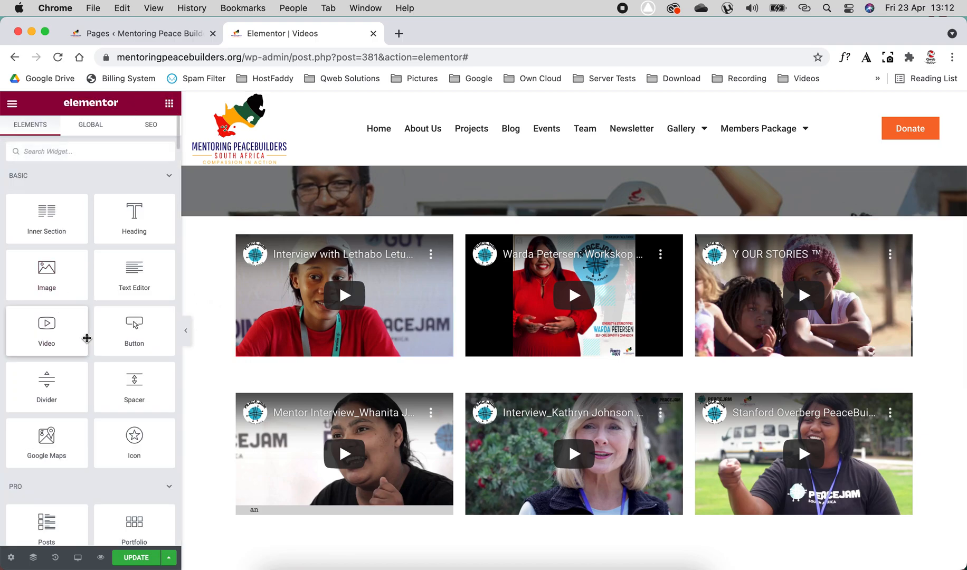
scroll(401, 417, "down", 3)
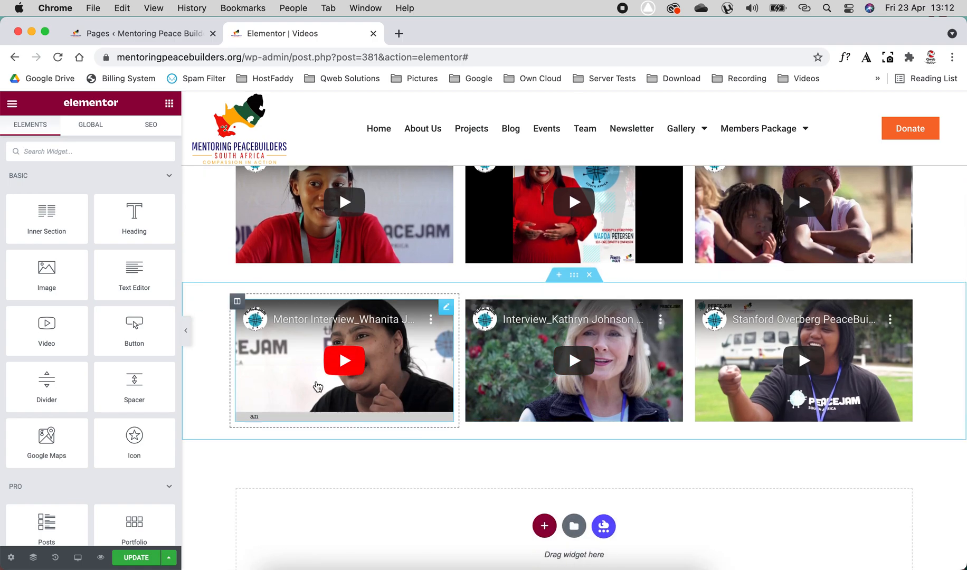
left_click_drag(40, 325, 515, 418)
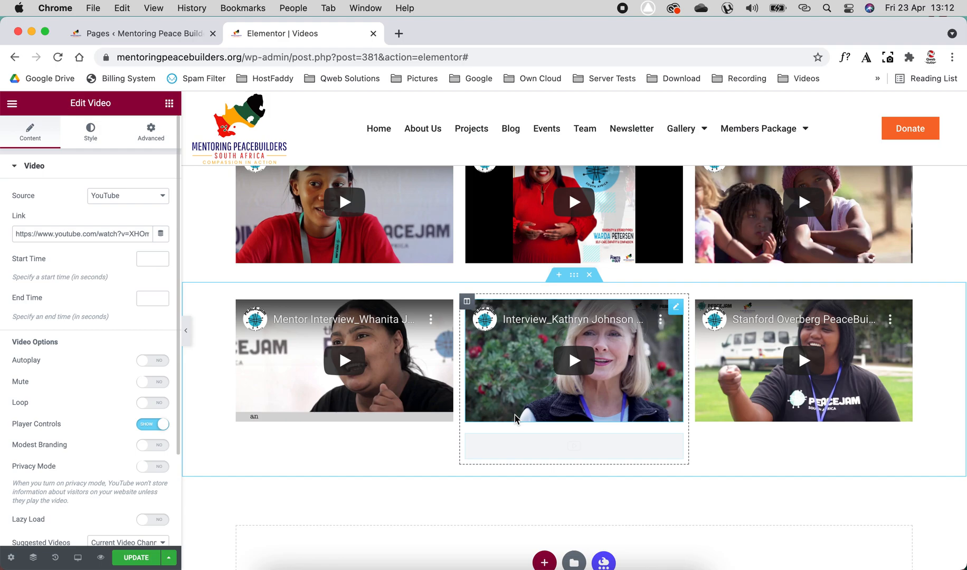
Open youtube.com in a new tab, open the "Peanut and Jeff-fa-fa Dun-ham" video, pause it and copy its address.
left_click(398, 34)
type("youtube.com")
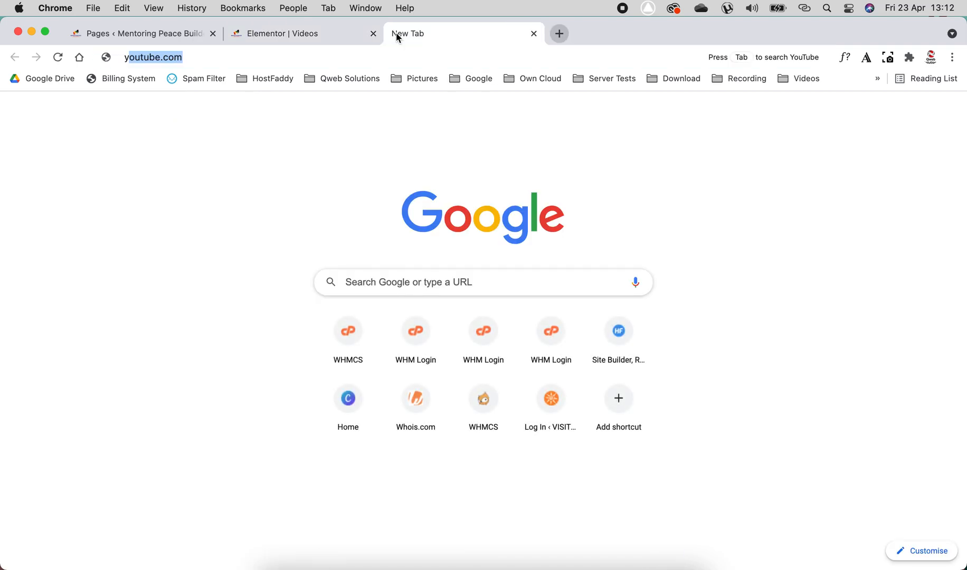
key("Return")
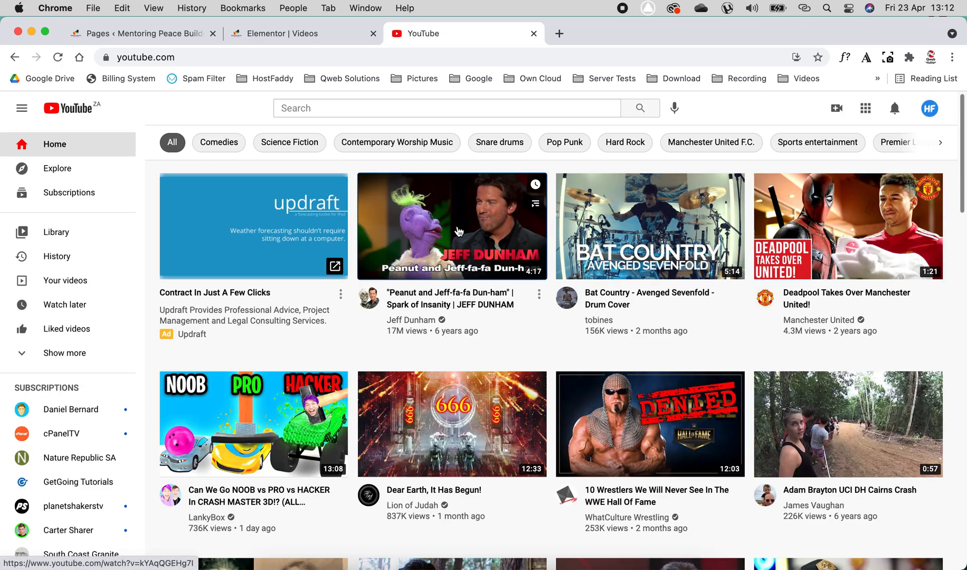
left_click(442, 243)
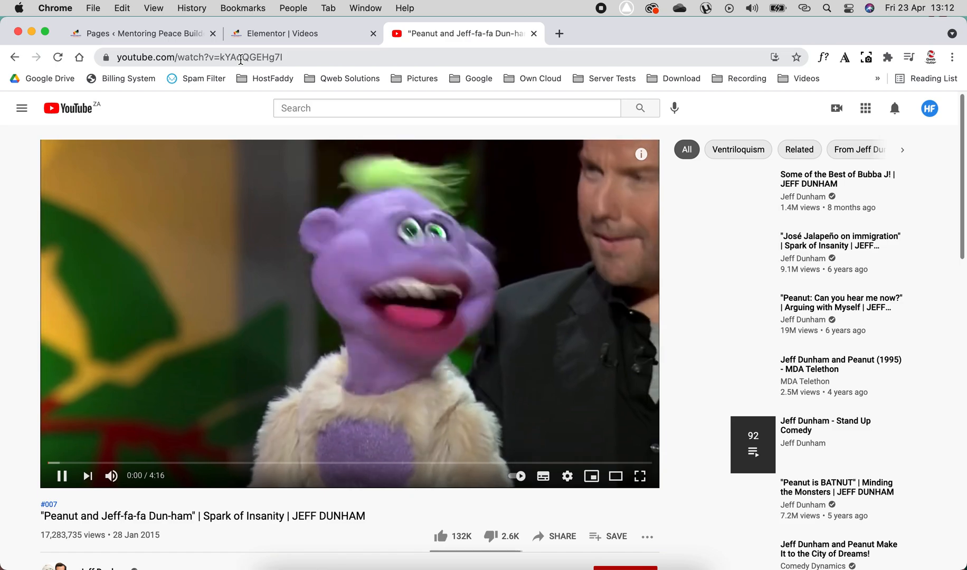
left_click(241, 57)
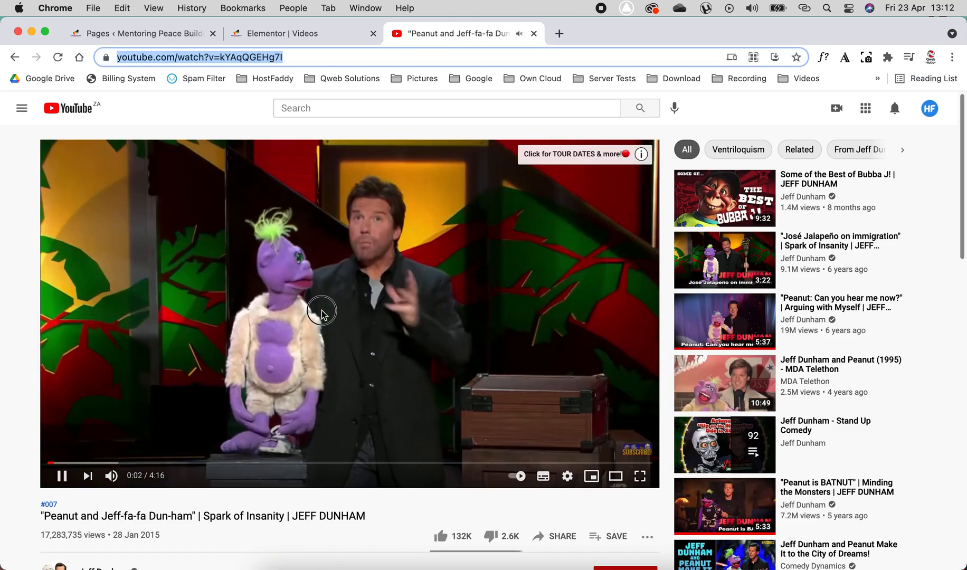
left_click(324, 315)
left_click(234, 58)
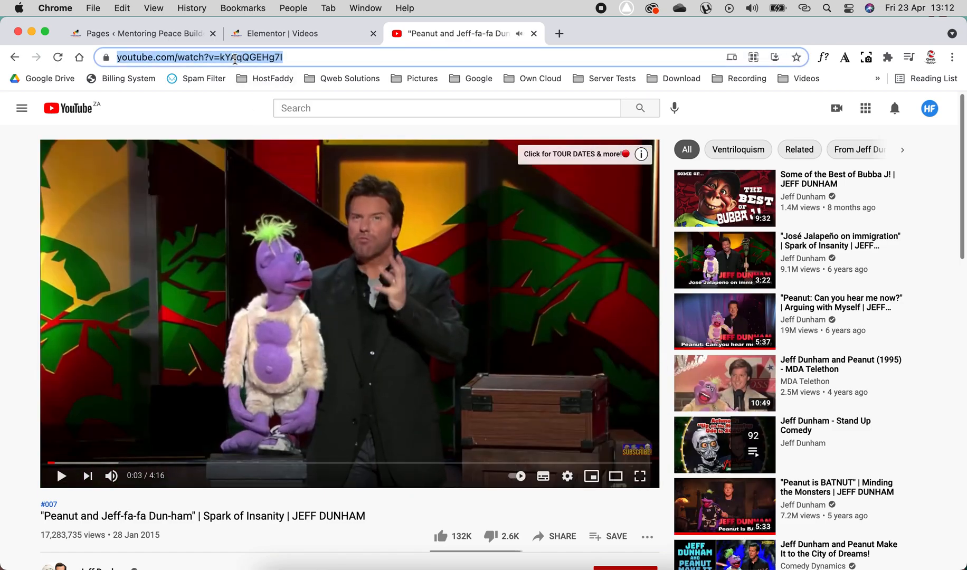
left_click(267, 34)
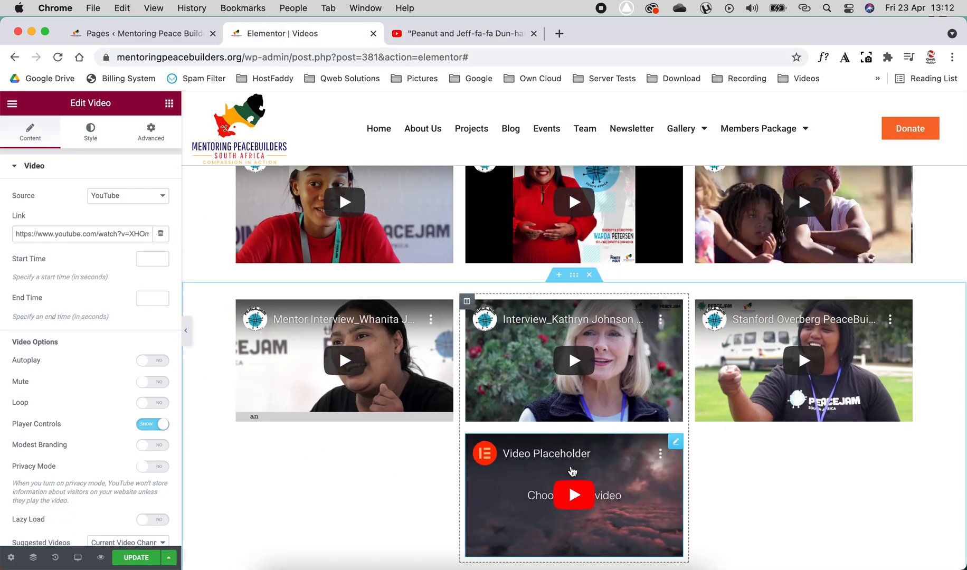
right_click(609, 460)
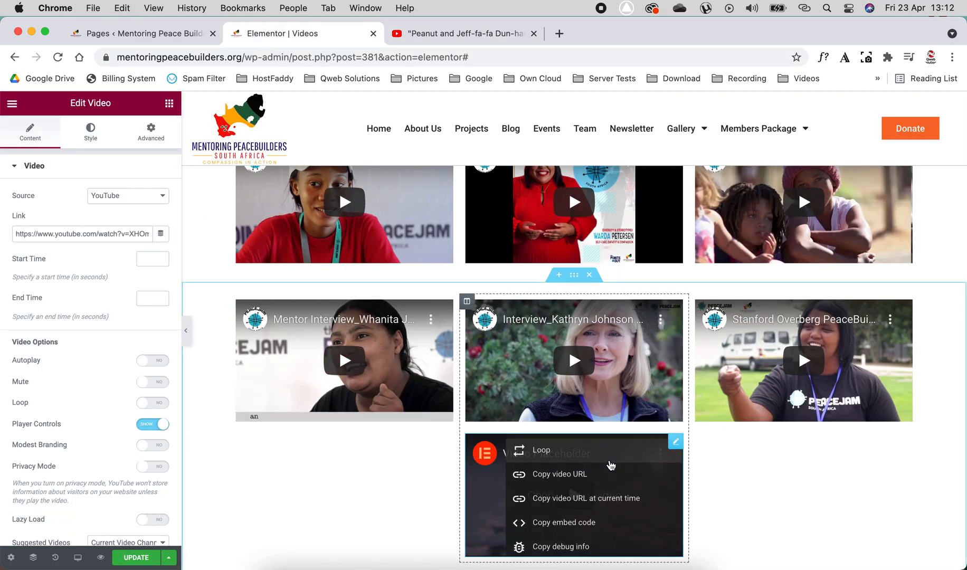
right_click(676, 447)
left_click(709, 396)
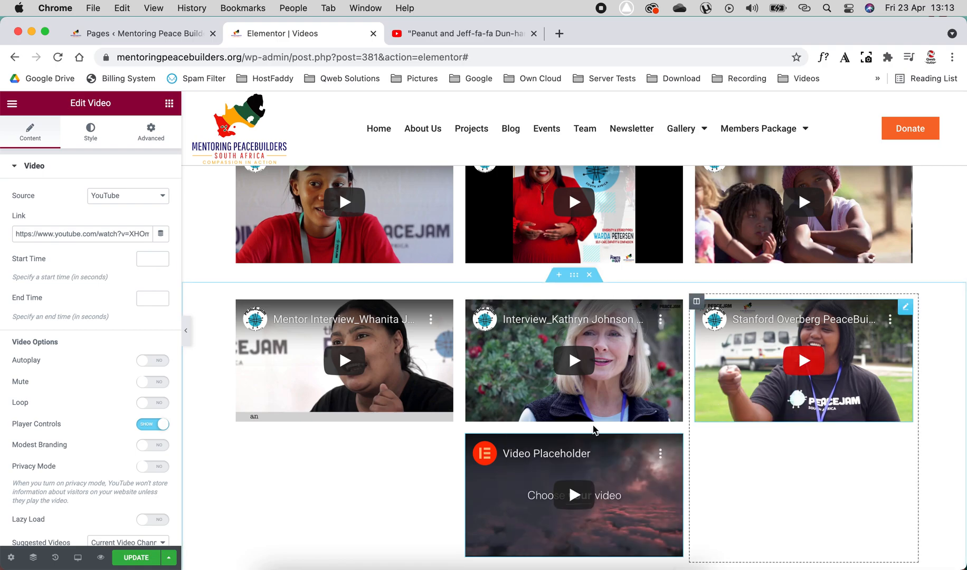
left_click(105, 232)
key("super+a")
type("https://www.youtube.com/watch?v=kJAqQGEHg7I")
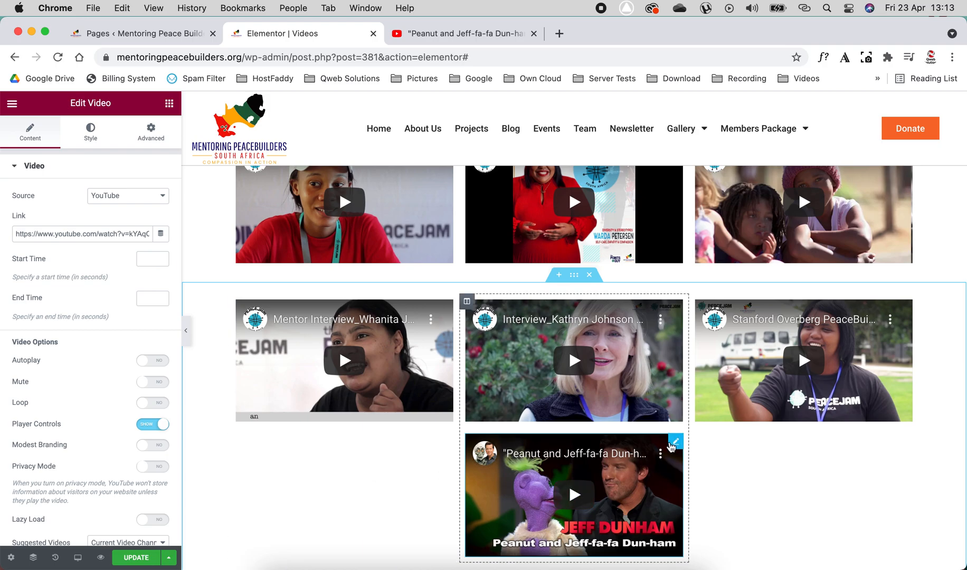
Delete the added "Peanut and Jeff-fa-fa Dun-ham" video widget and look over the whole Videos page.
right_click(671, 446)
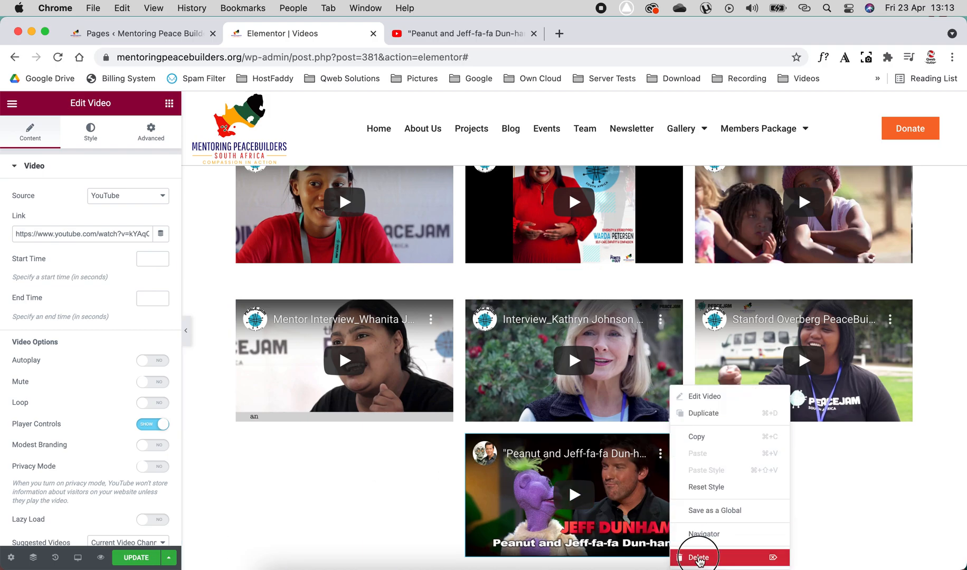
left_click(697, 557)
scroll(353, 460, "down", 5)
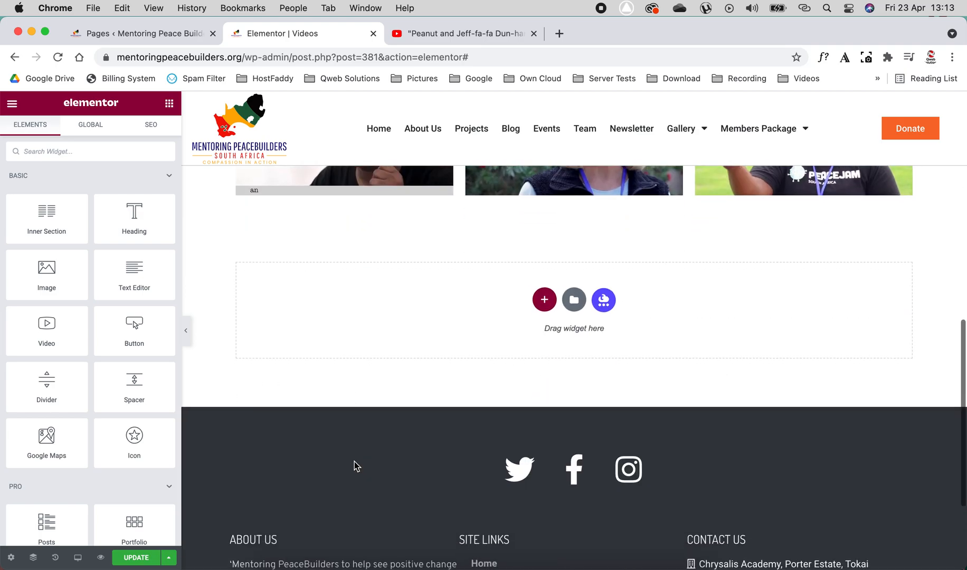
scroll(354, 460, "up", 10)
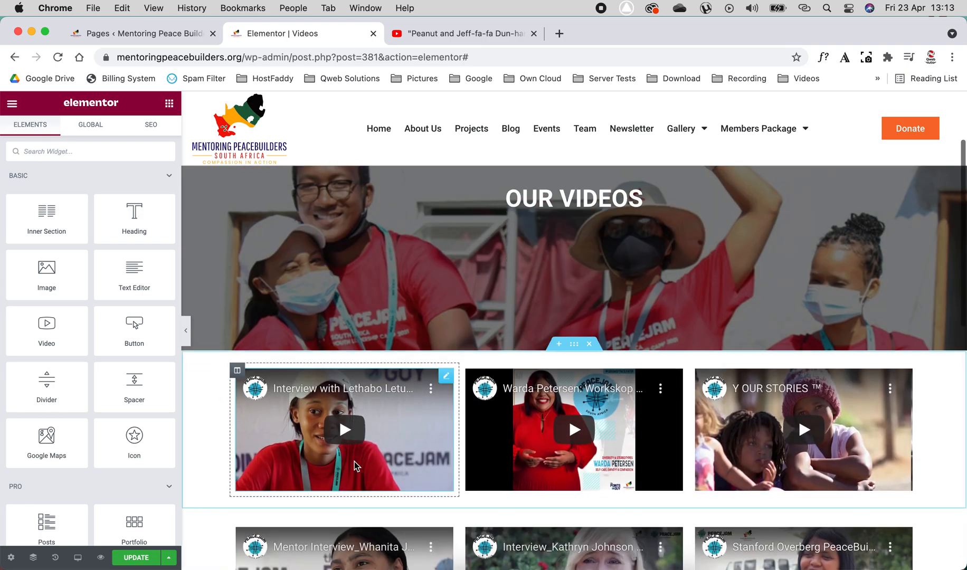